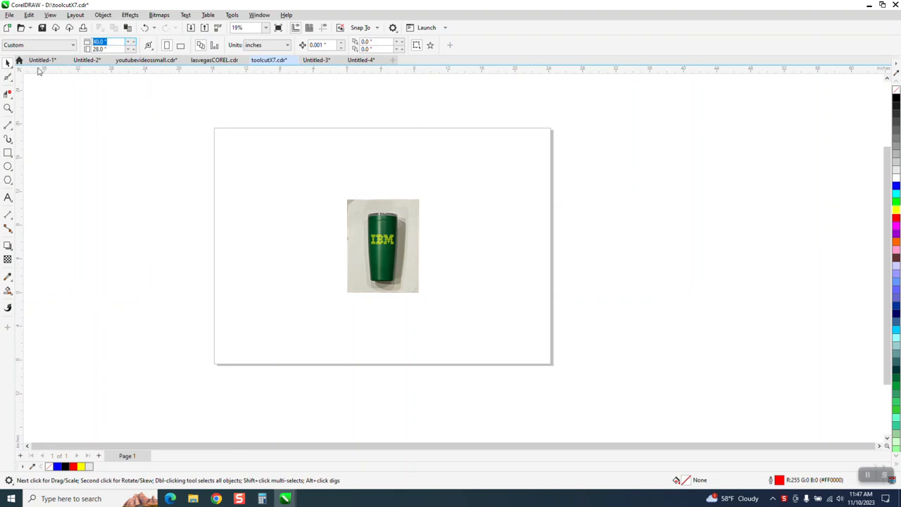
Set the page size to 8.5 by 11 inches.
text(8.5)
key(Tab)
text(11)
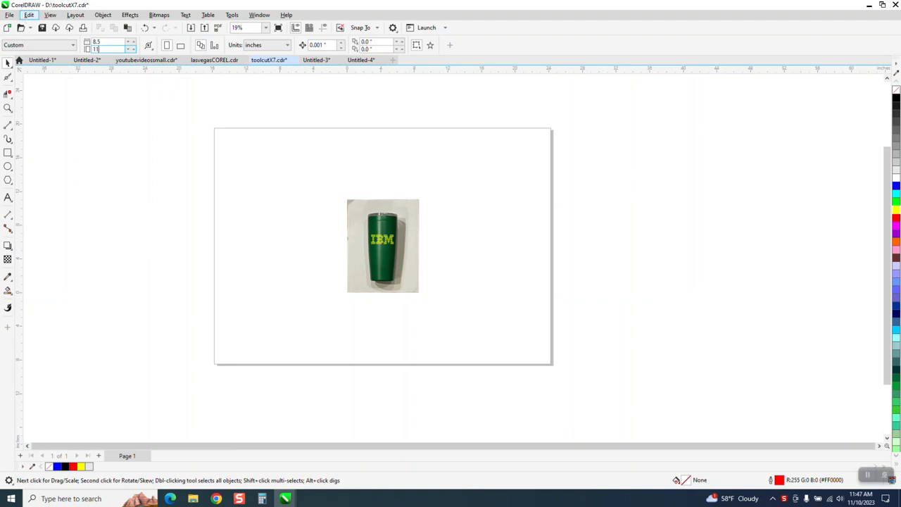
key(Return)
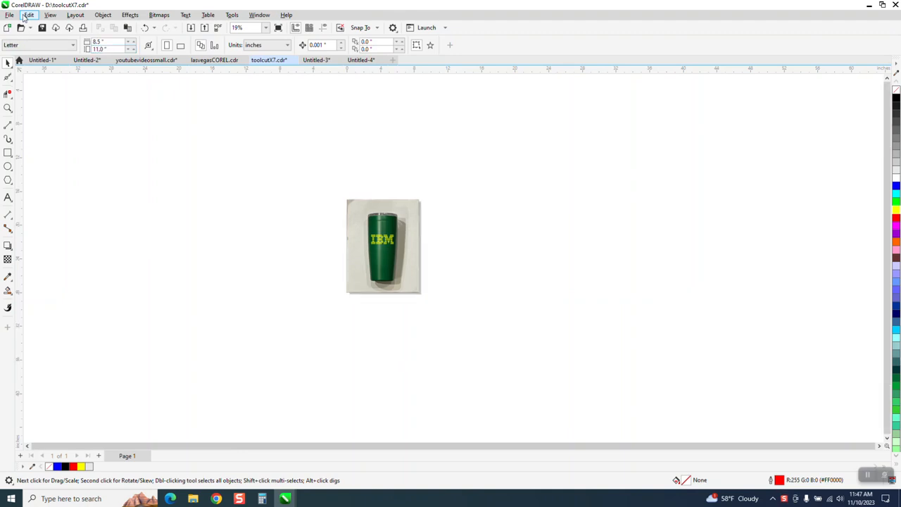
click(8, 108)
drag(335, 191, 501, 314)
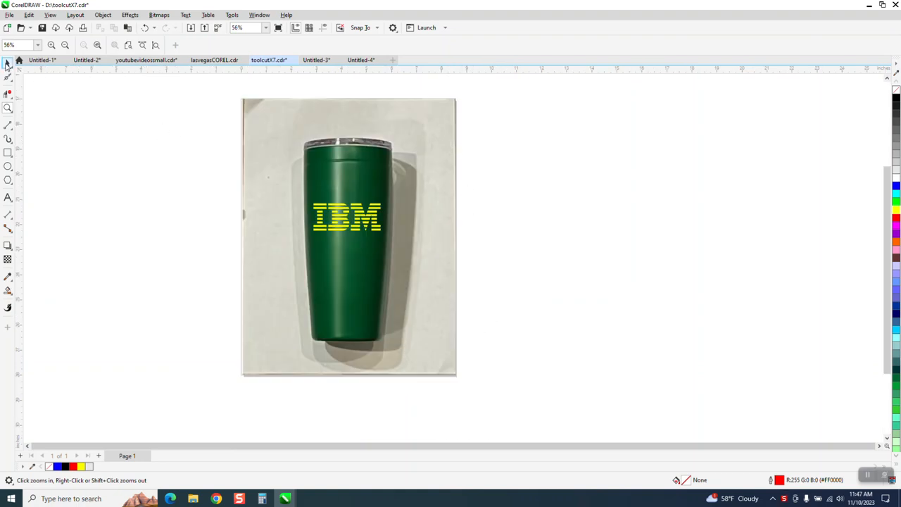
click(8, 63)
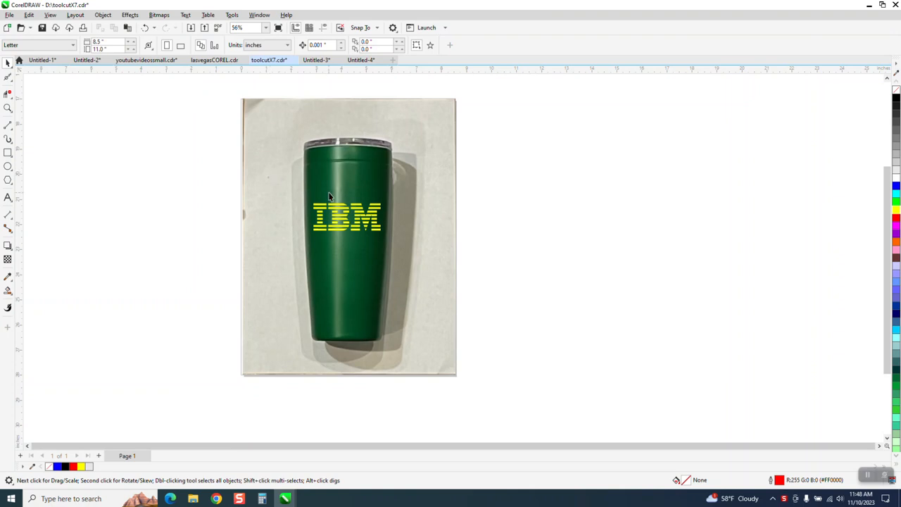
Set the nudge distance to 10 inches and nudge the yellow IBM logo off the tumbler photo to the right.
click(365, 221)
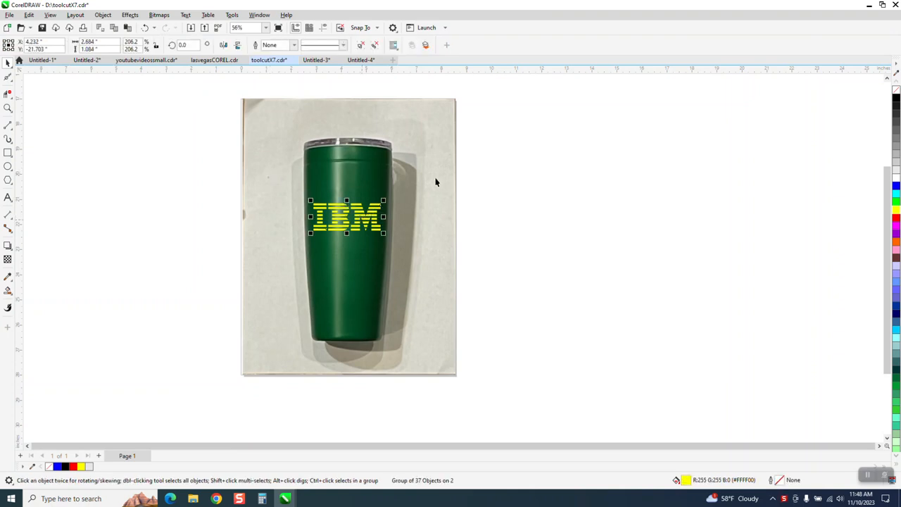
click(545, 173)
click(318, 45)
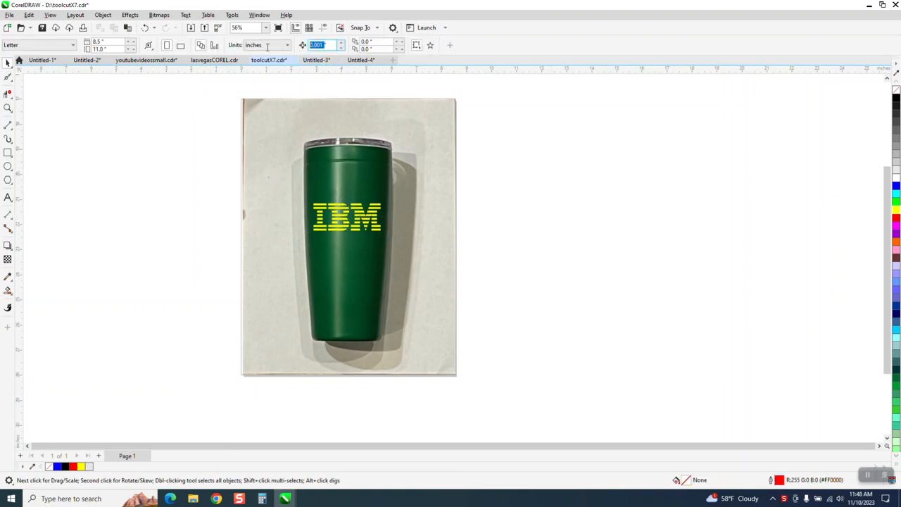
text(1.0)
click(368, 219)
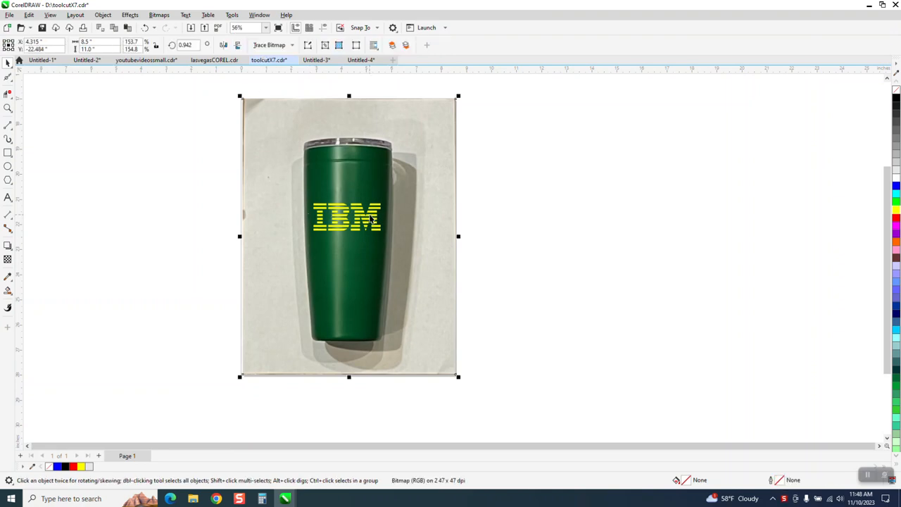
click(369, 218)
key(Right)
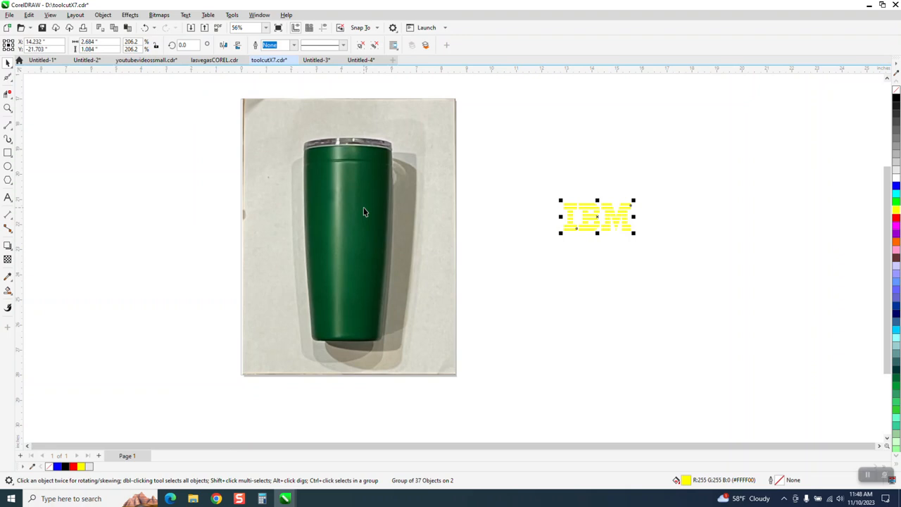
Fill the IBM logo with black and nudge it another 10 inches to the right.
click(896, 99)
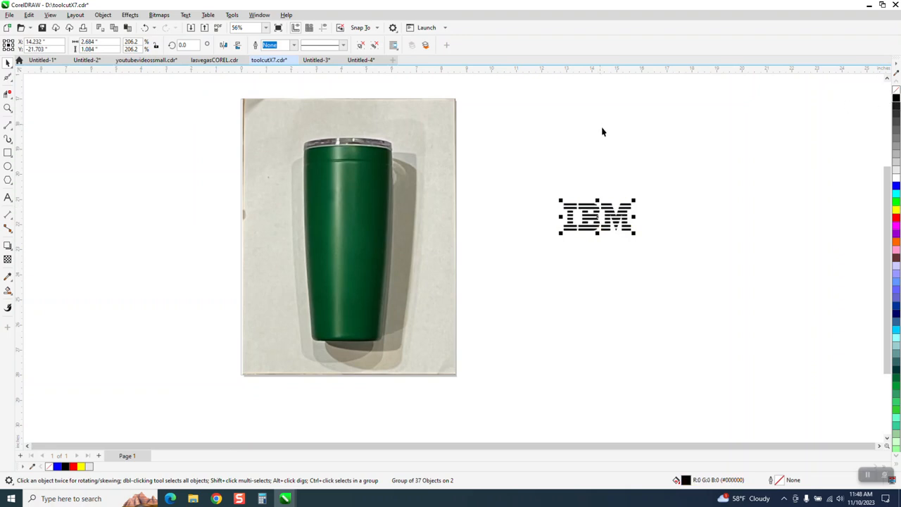
key(Right)
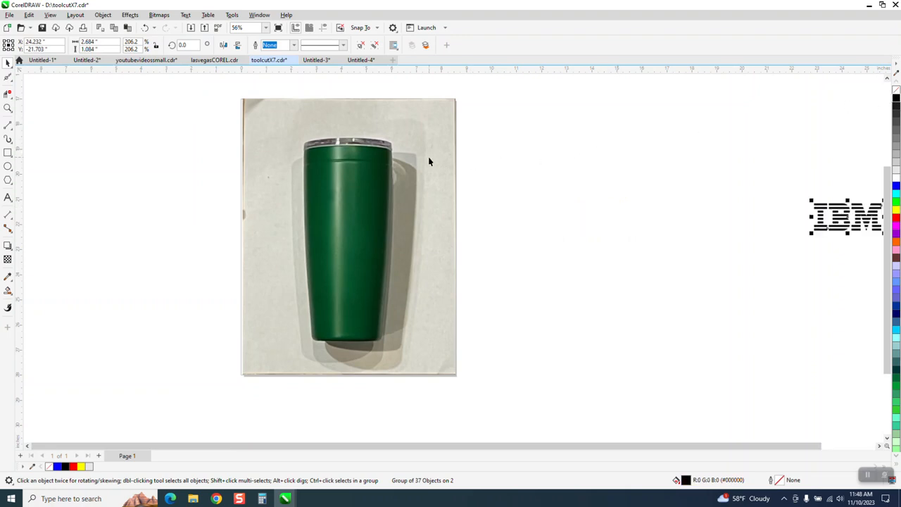
scroll(368, 158, down, 1)
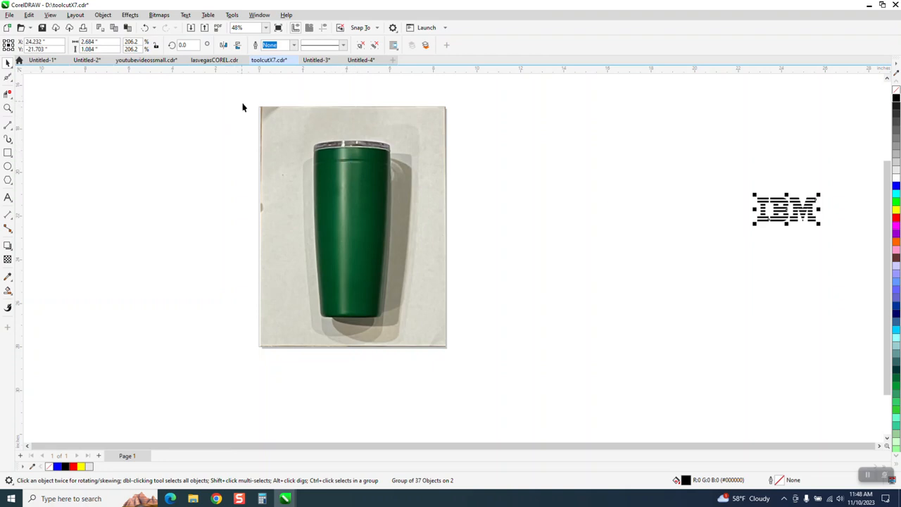
Try a Clipart outline trace of the tumbler photo nudged 10 inches right, and undo both the move and the trace.
click(267, 120)
click(293, 46)
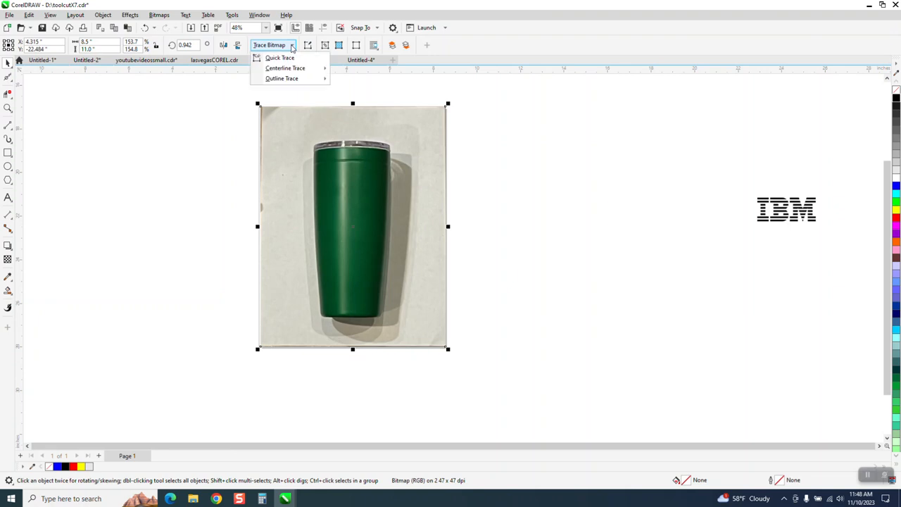
mouse_move(290, 78)
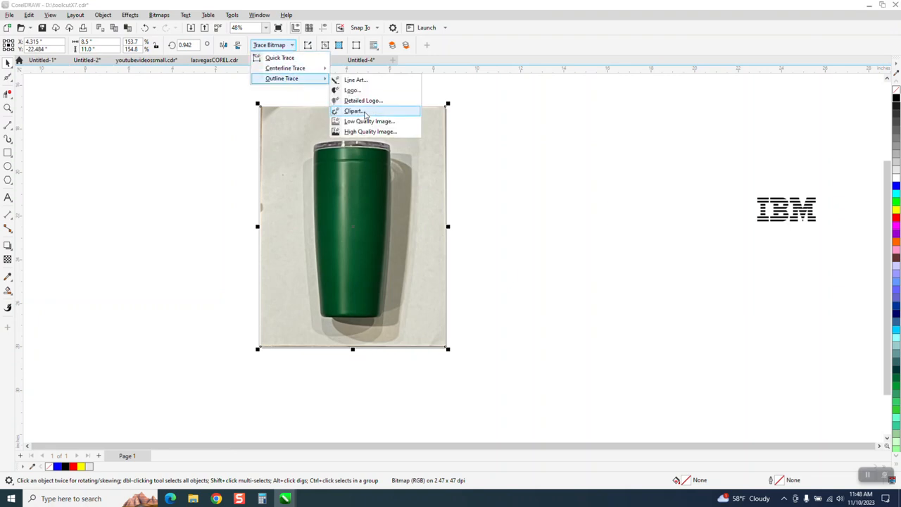
click(362, 112)
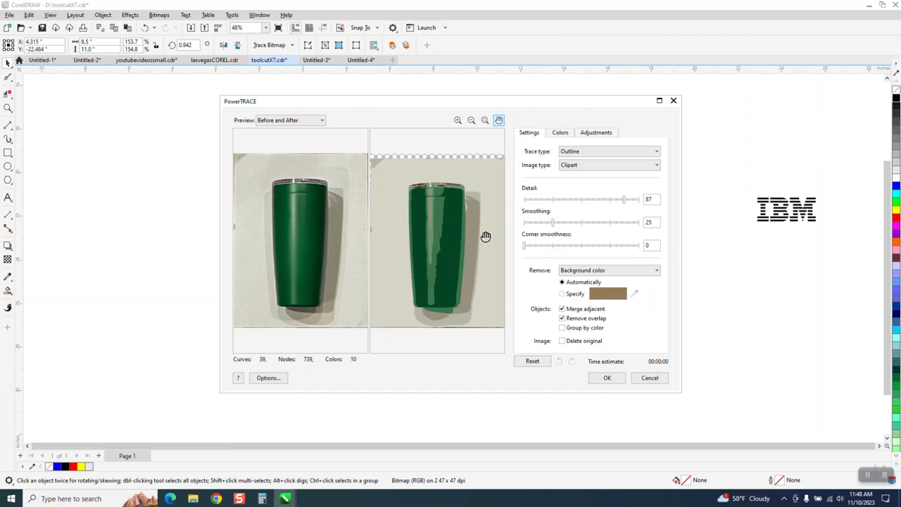
click(606, 378)
key(Right)
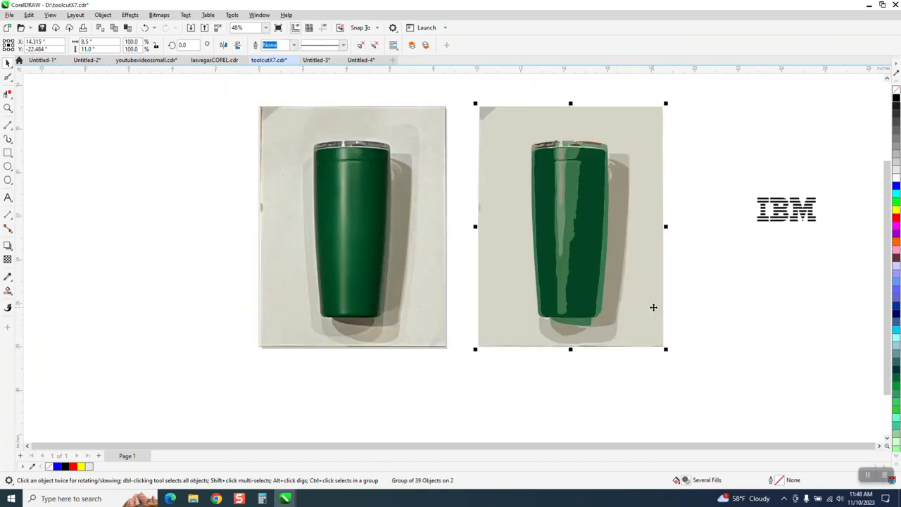
click(145, 28)
click(145, 28)
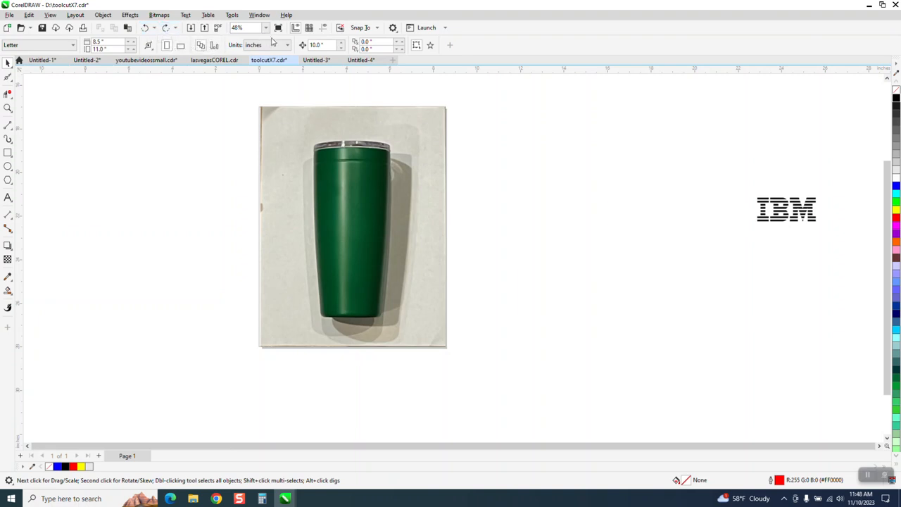
Outline-trace the tumbler photo as Clipart with Group by color enabled, and nudge the tracing 10 inches to the right.
click(322, 125)
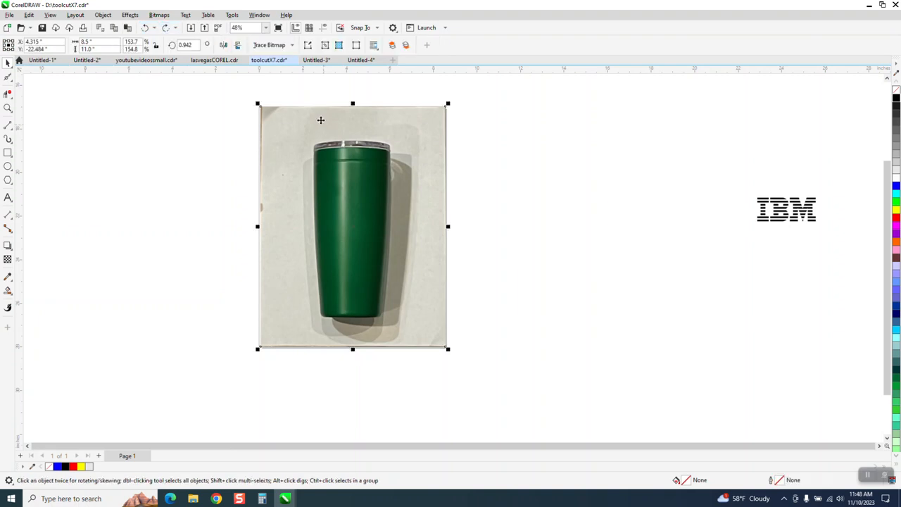
click(285, 45)
mouse_move(295, 79)
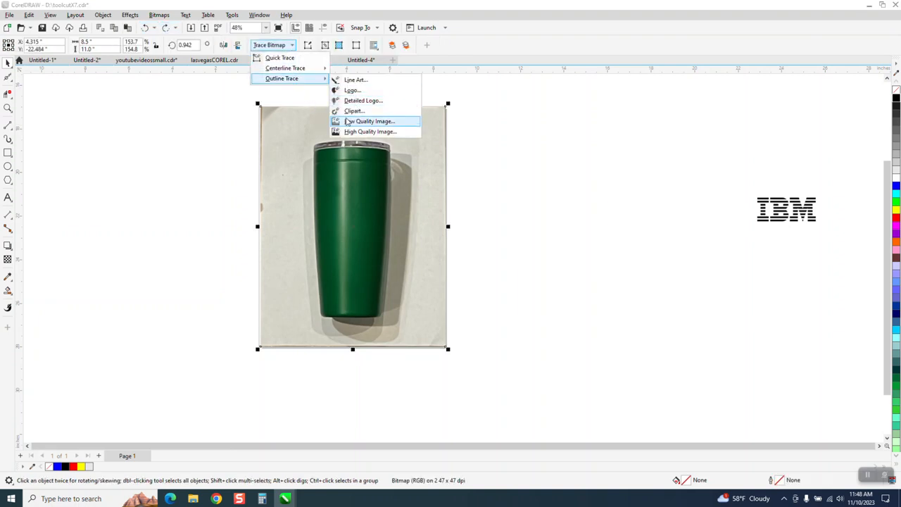
click(352, 110)
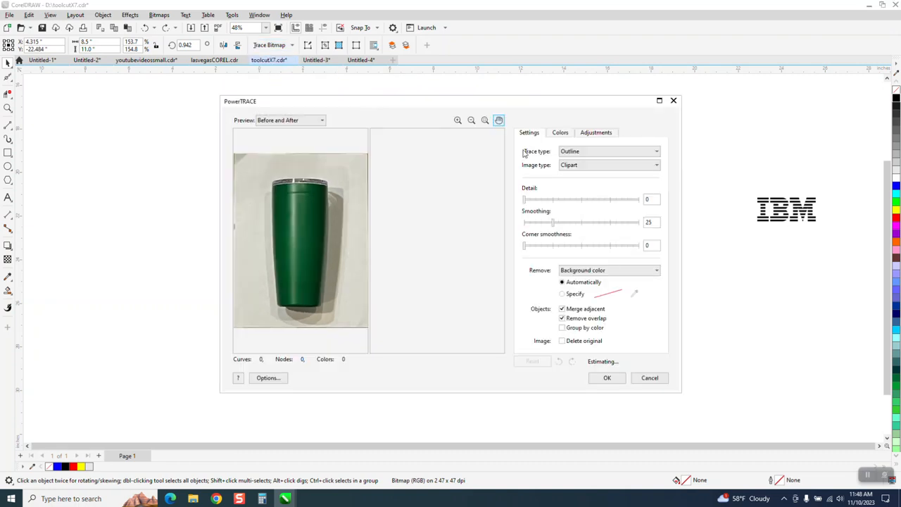
click(565, 328)
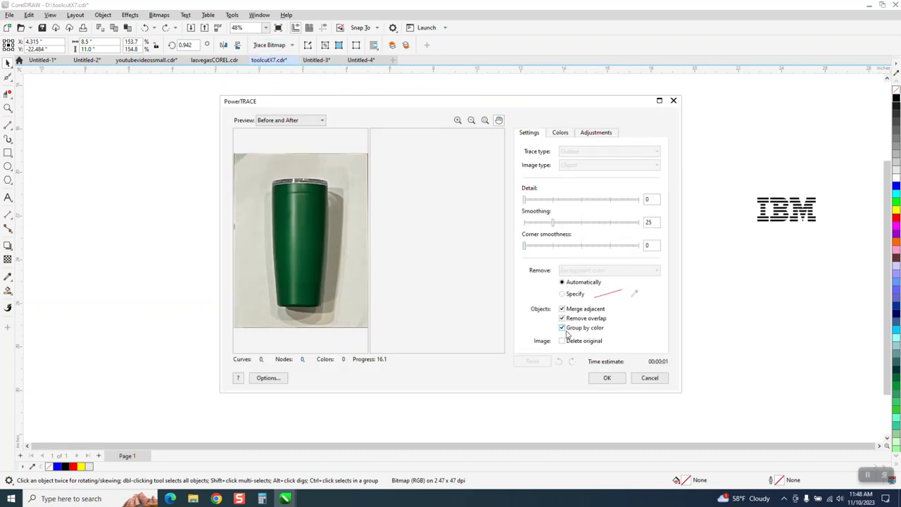
click(607, 379)
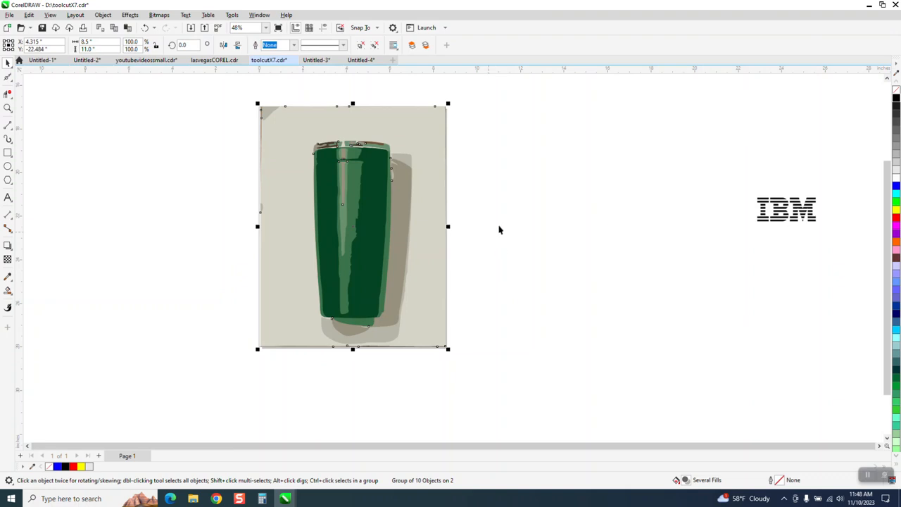
key(Right)
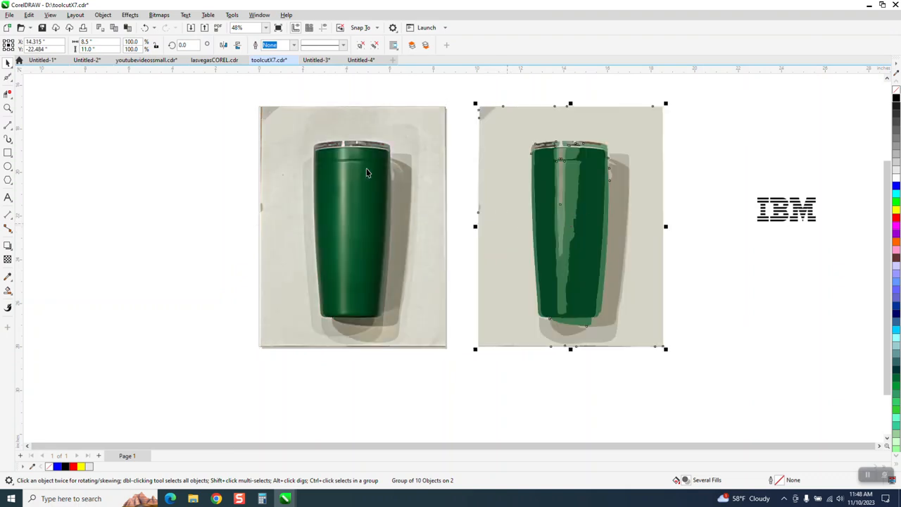
Ungroup the tracing and delete its beige background, grey corner and shadow colour pieces.
click(103, 15)
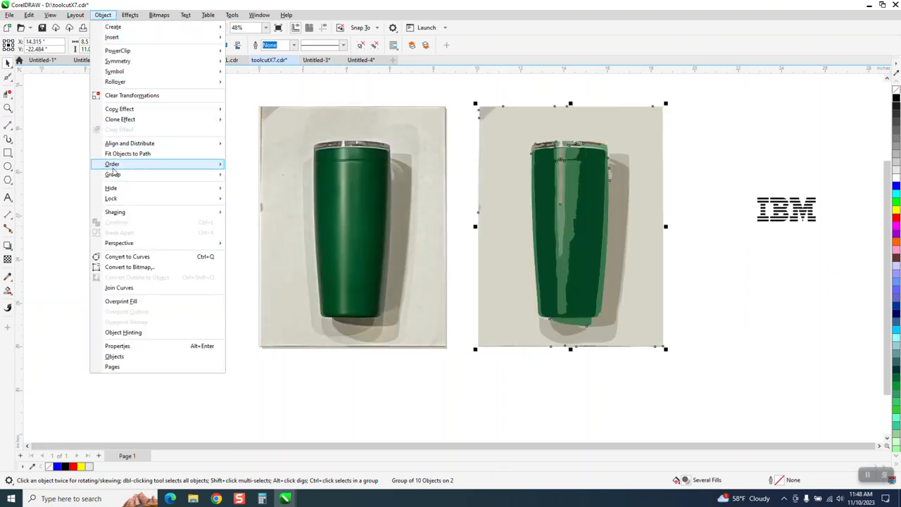
mouse_move(112, 169)
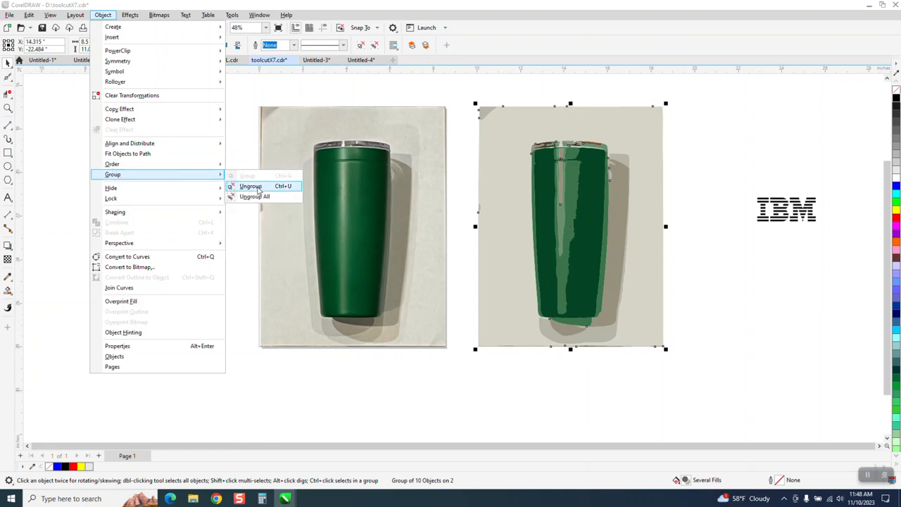
click(252, 186)
click(508, 174)
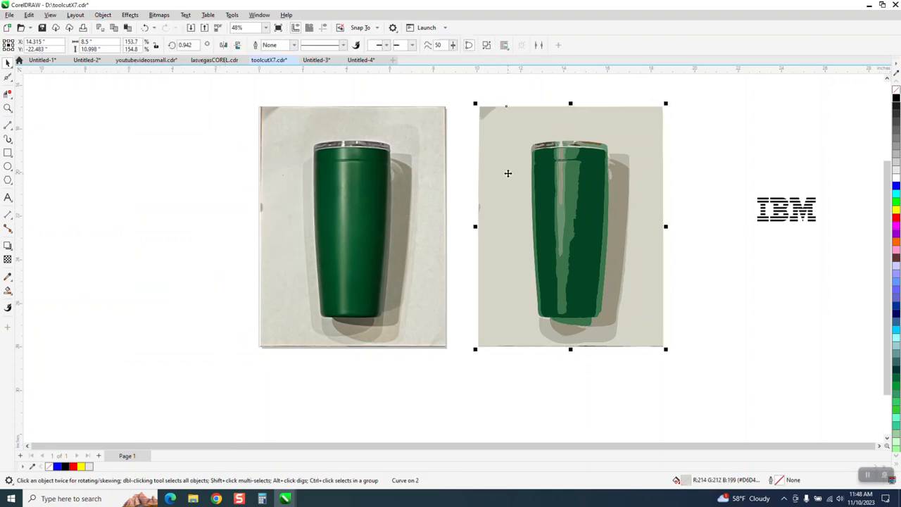
key(Delete)
click(489, 113)
key(Delete)
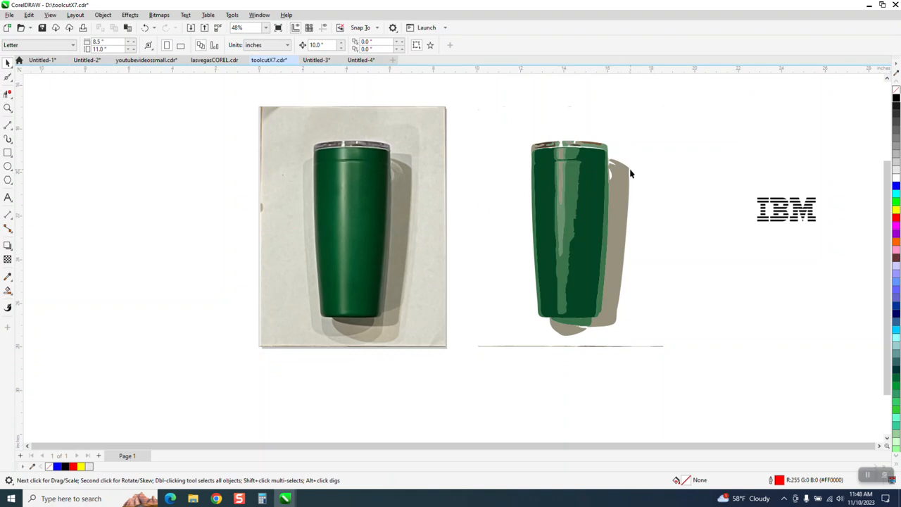
click(628, 177)
key(Delete)
Delete the mid-green colour group from the traced tumbler, undo the deletion once, and delete the group again.
click(587, 325)
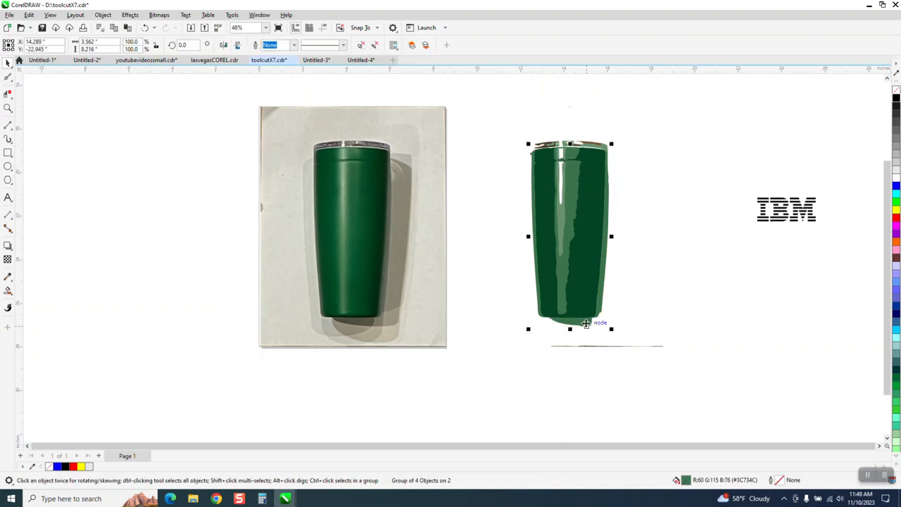
key(Delete)
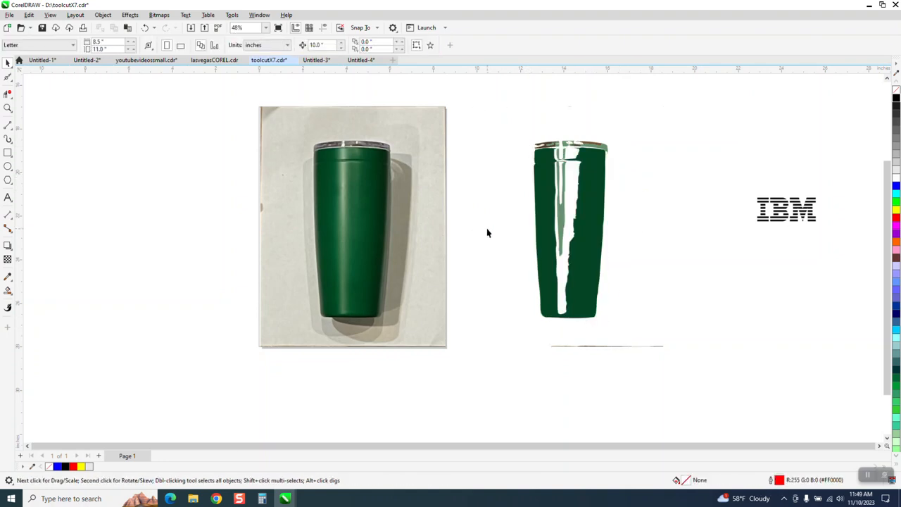
click(145, 28)
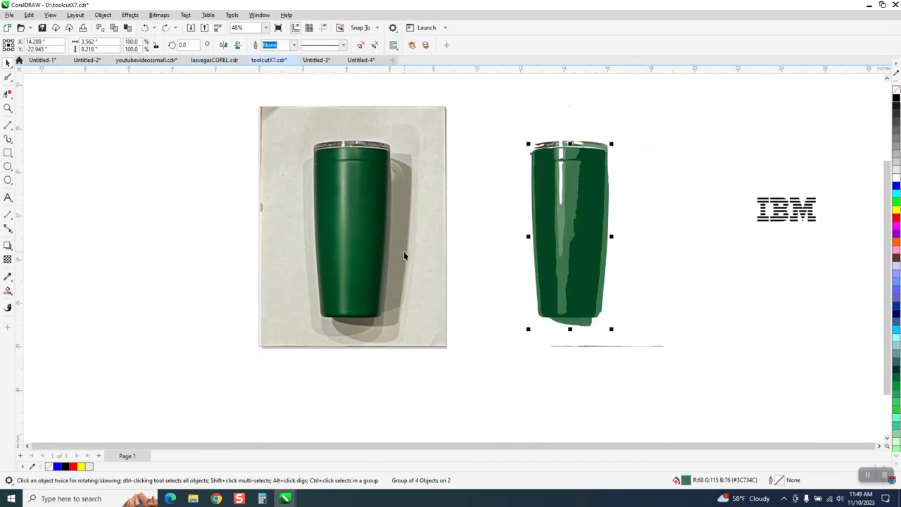
key(Delete)
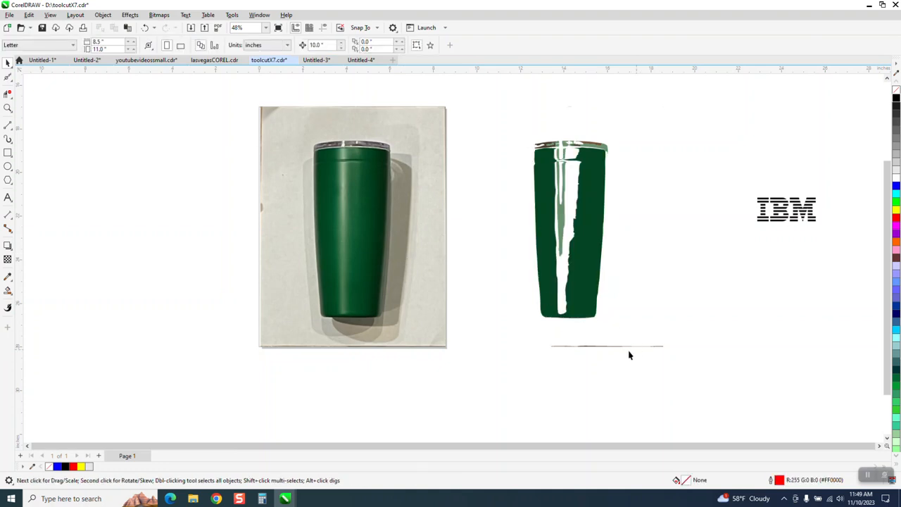
Delete the leftover thin line fragments around the traced tumbler.
click(583, 346)
key(Delete)
click(570, 350)
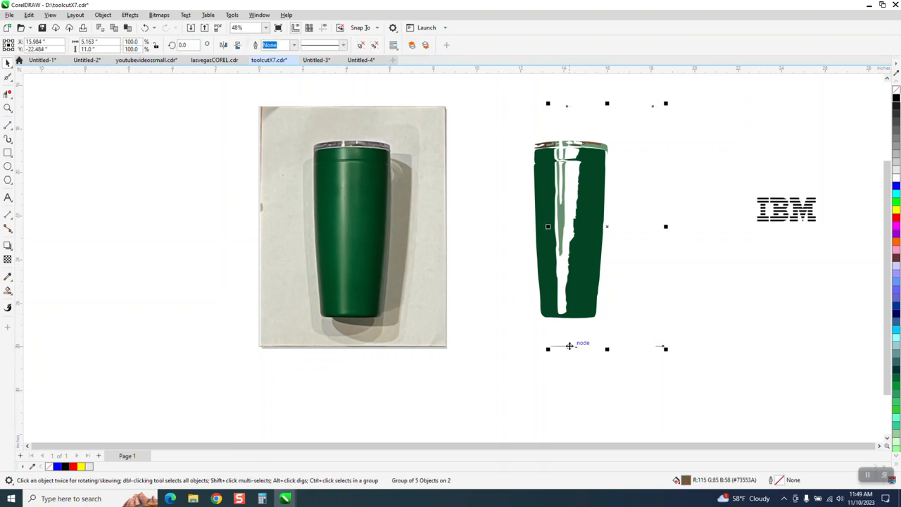
key(Delete)
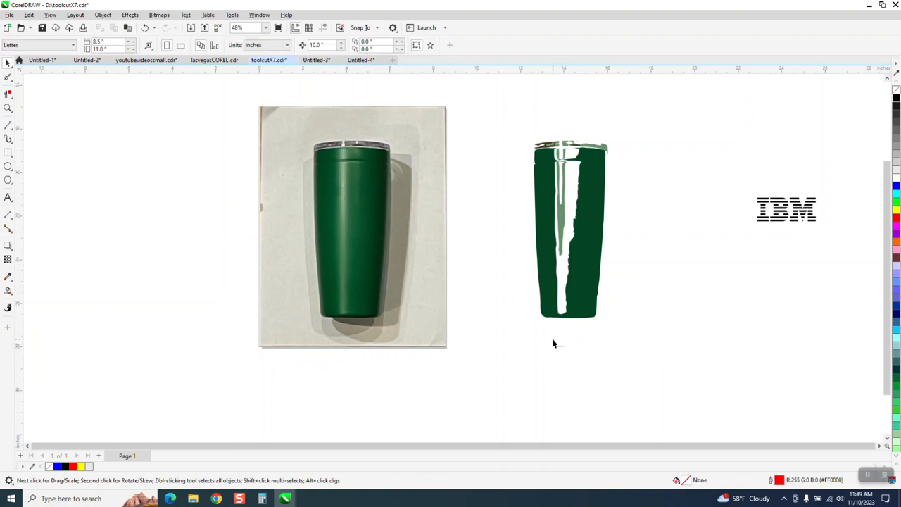
click(559, 346)
key(Delete)
Delete all remaining pieces of the traced tumbler, keeping the photo and the IBM logo.
click(8, 108)
drag(500, 121, 726, 406)
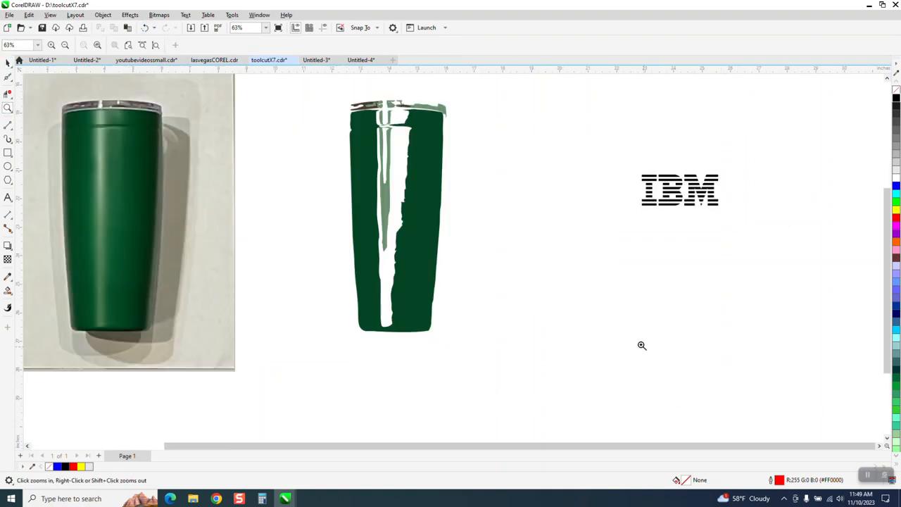
right_click(410, 227)
right_click(427, 229)
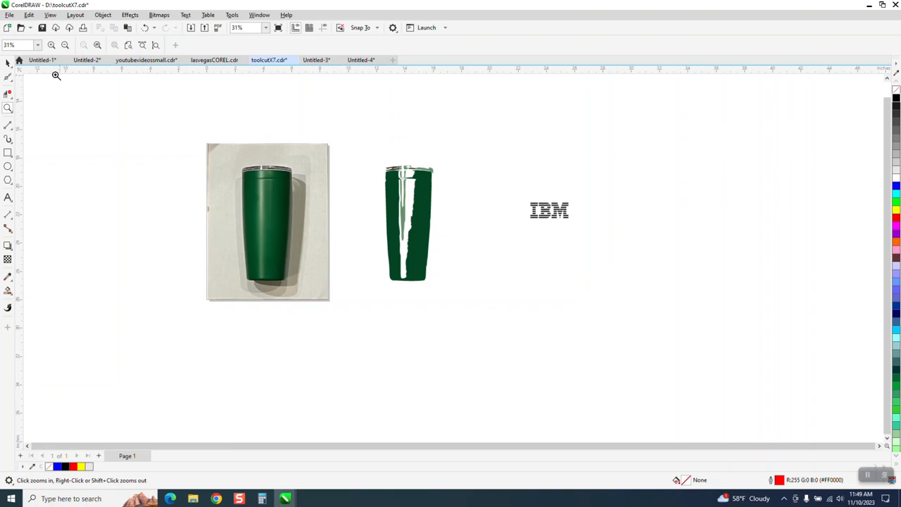
click(8, 63)
drag(375, 155, 475, 317)
key(Delete)
Duplicate the tumbler photo, placing the copy 10 inches to the right of the original.
click(8, 108)
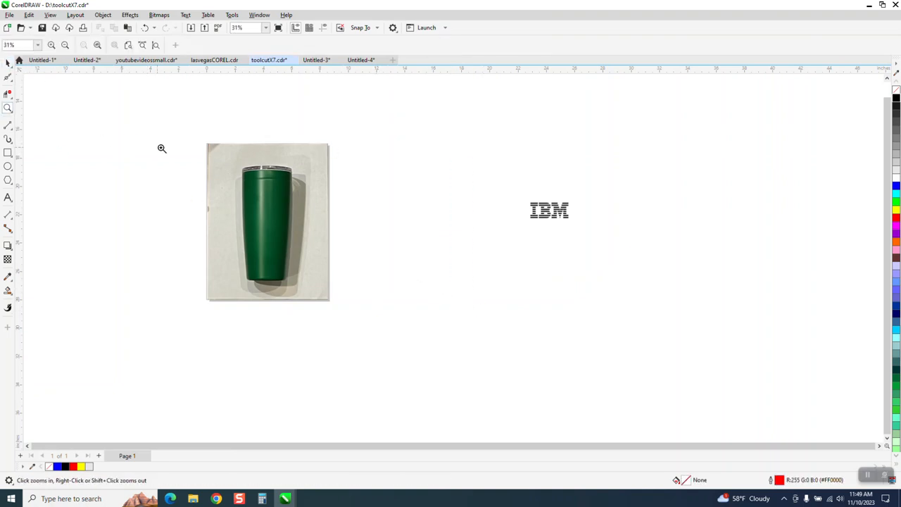
drag(205, 147, 383, 292)
scroll(67, 82, down, 1)
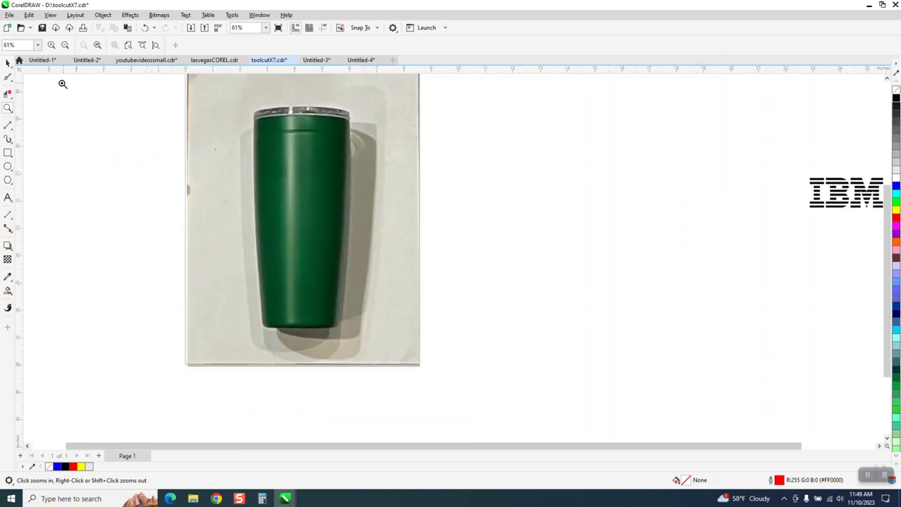
click(8, 63)
scroll(205, 158, down, 2)
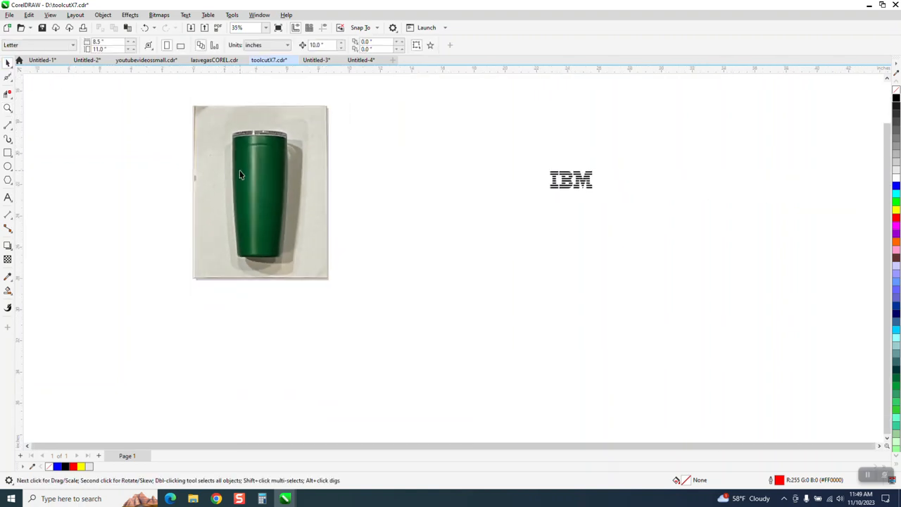
click(240, 175)
key(ctrl+d)
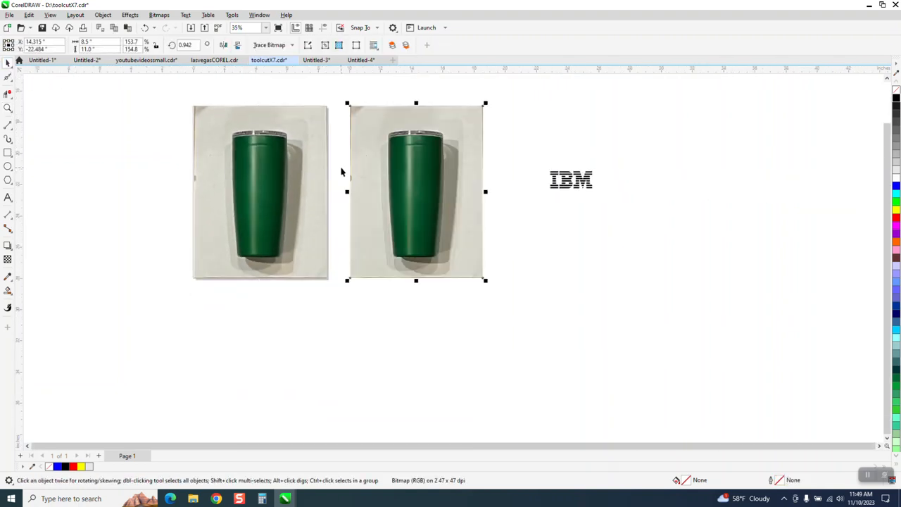
Draw a 3-point curve about 3.49 inches wide along the top edge of the original tumbler's lid.
click(7, 107)
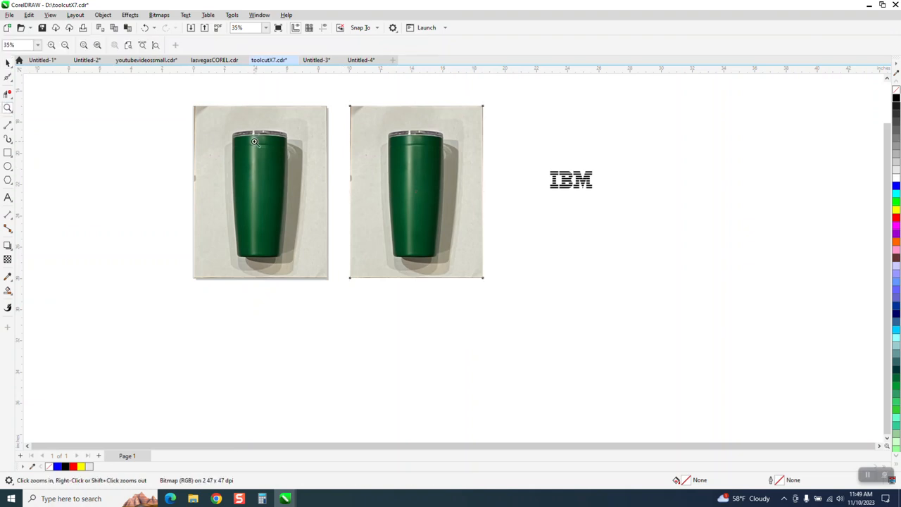
drag(222, 116, 368, 296)
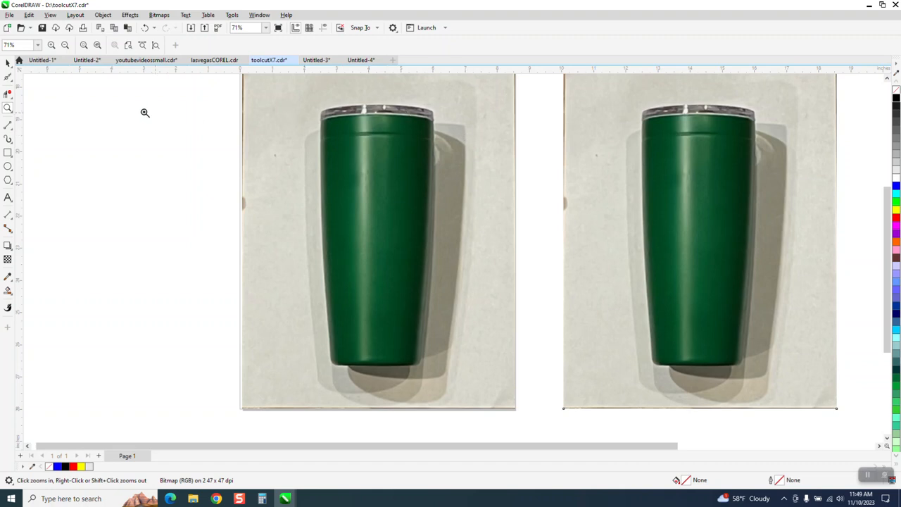
click(8, 125)
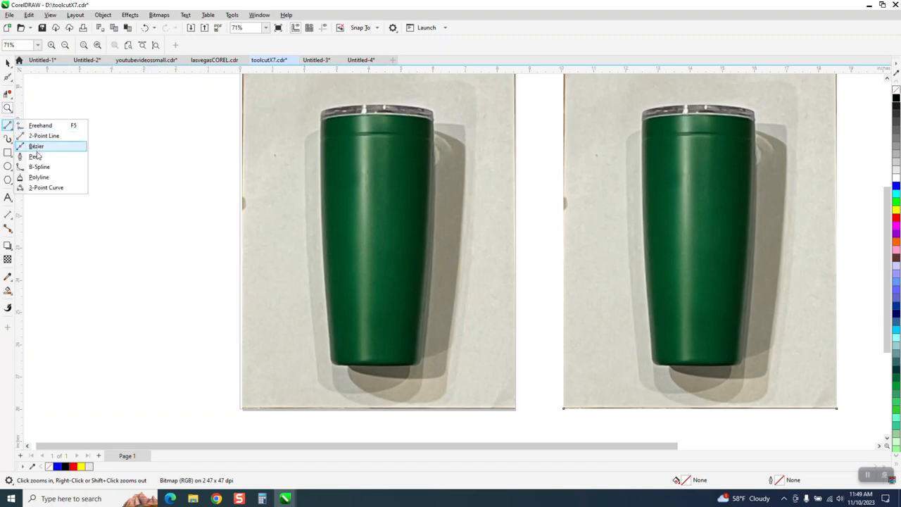
click(35, 187)
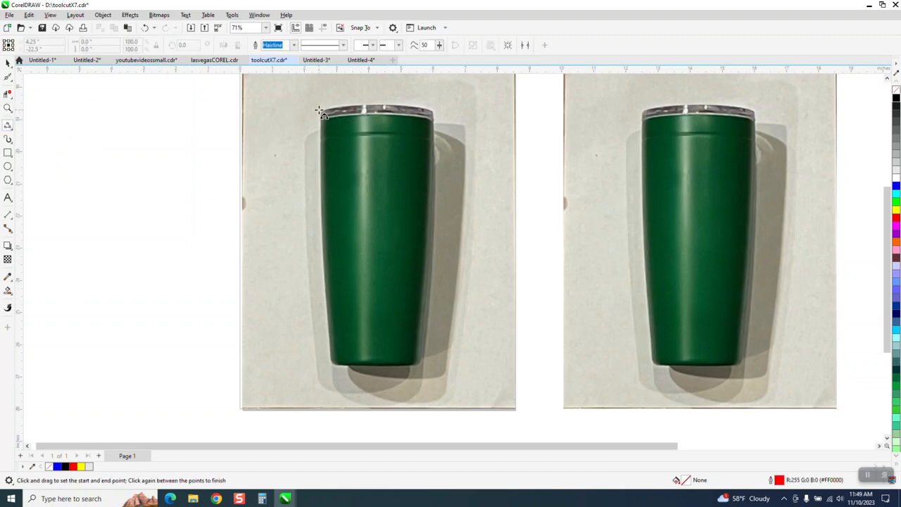
drag(320, 110, 432, 111)
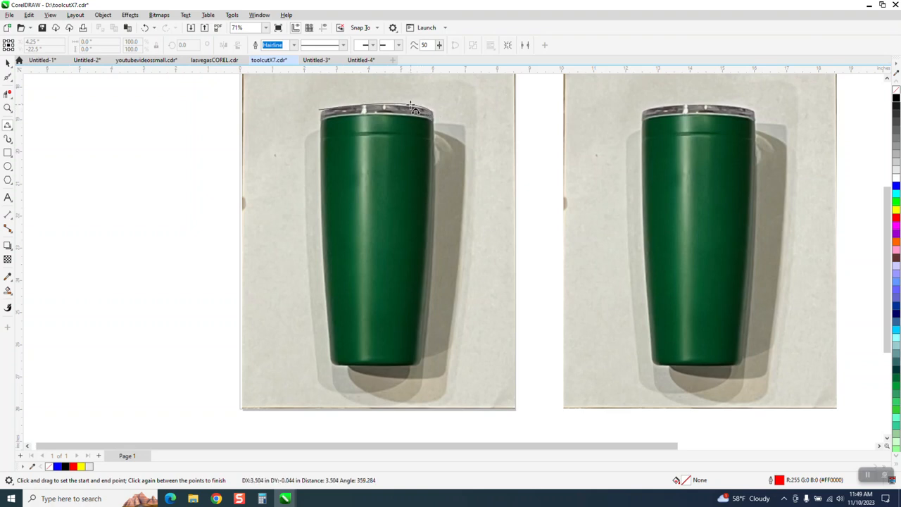
click(386, 106)
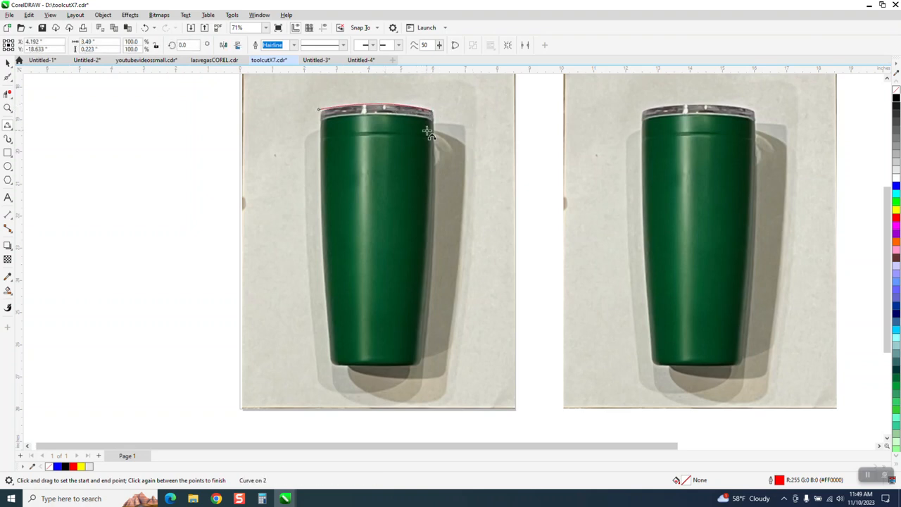
Move the lid curve's left end node with the Shape tool onto the lid's left corner.
click(8, 108)
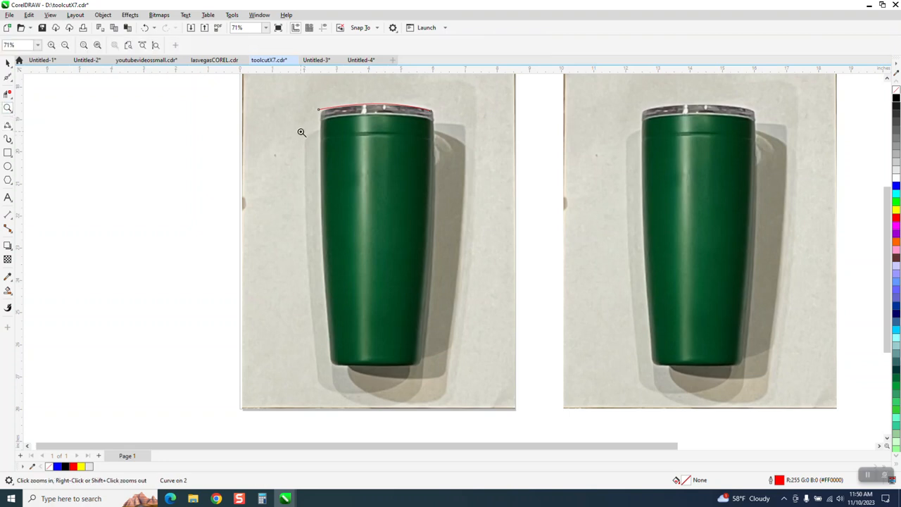
drag(297, 98, 598, 452)
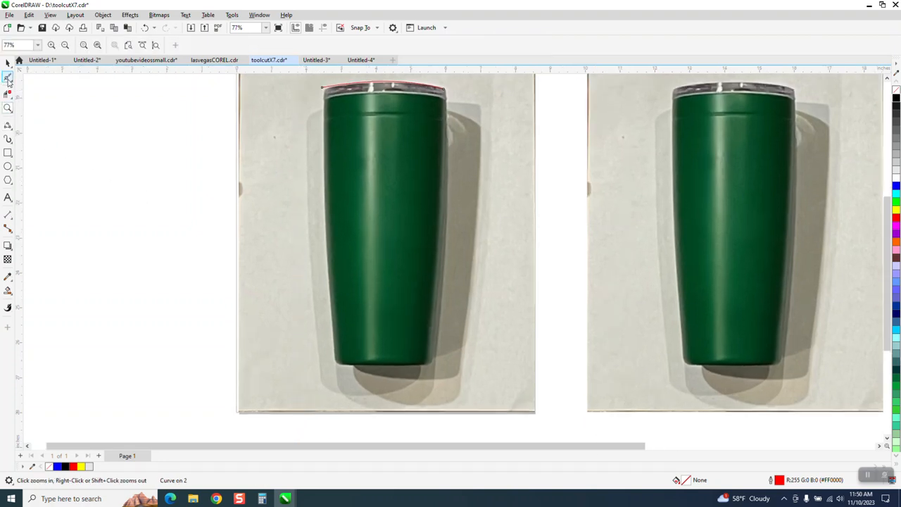
click(11, 85)
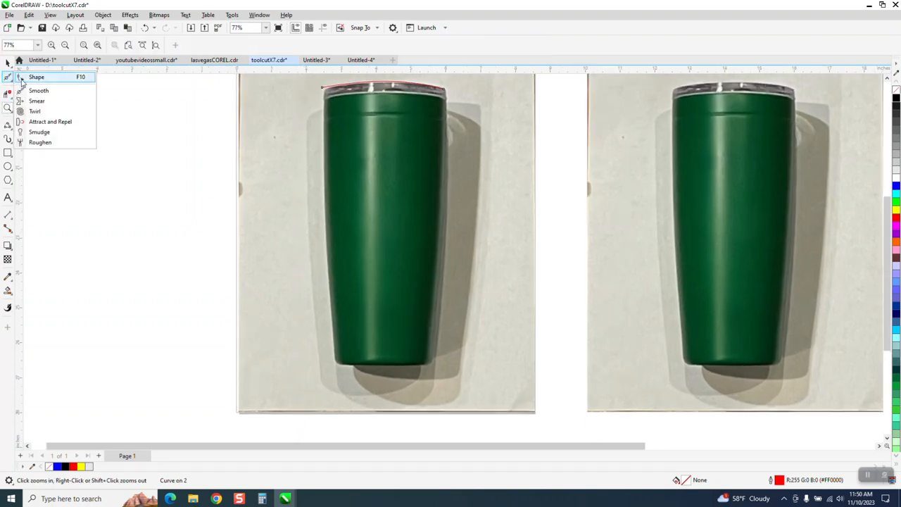
click(25, 74)
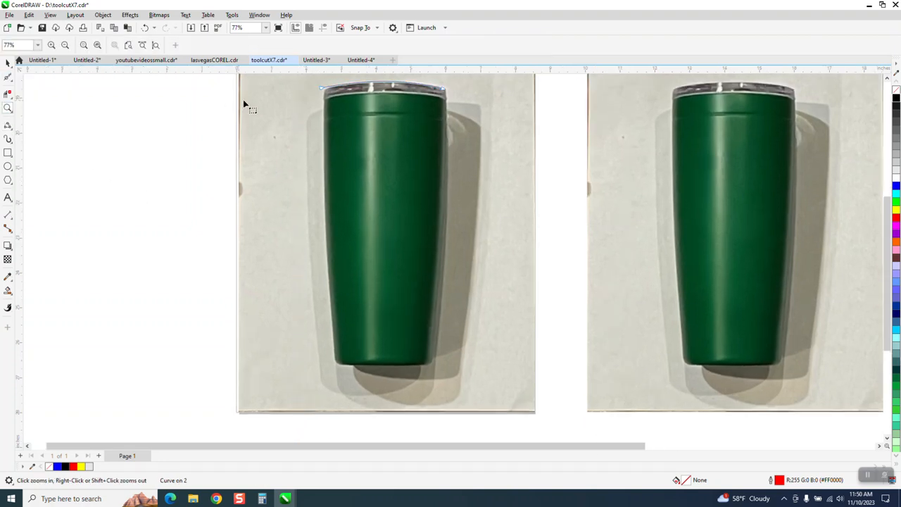
click(8, 108)
drag(269, 80, 355, 114)
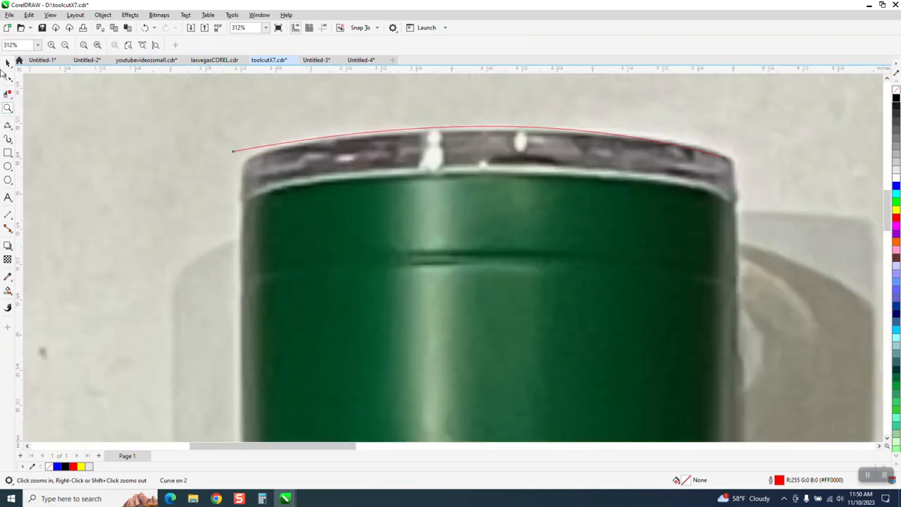
click(7, 77)
drag(233, 154, 242, 158)
scroll(258, 137, down, 4)
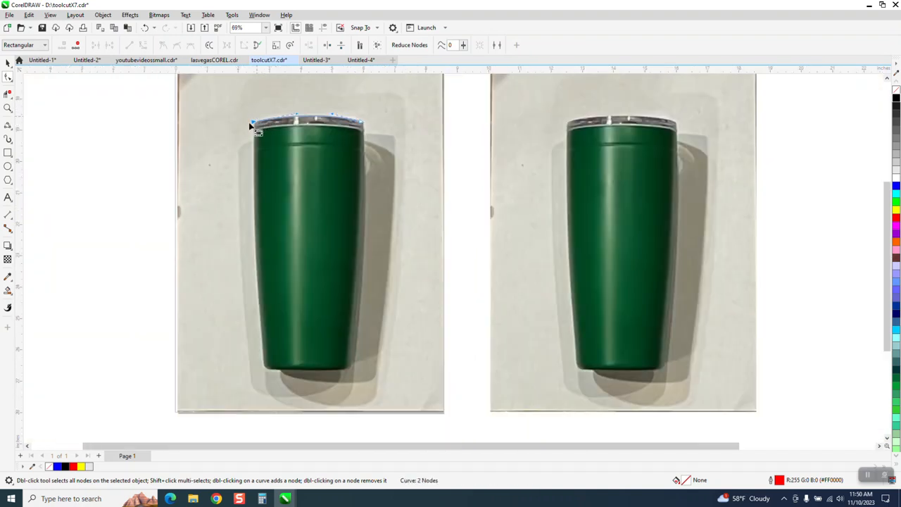
Draw a 2-point line down the tumbler's left side from the lid curve's left end to the base corner.
click(10, 130)
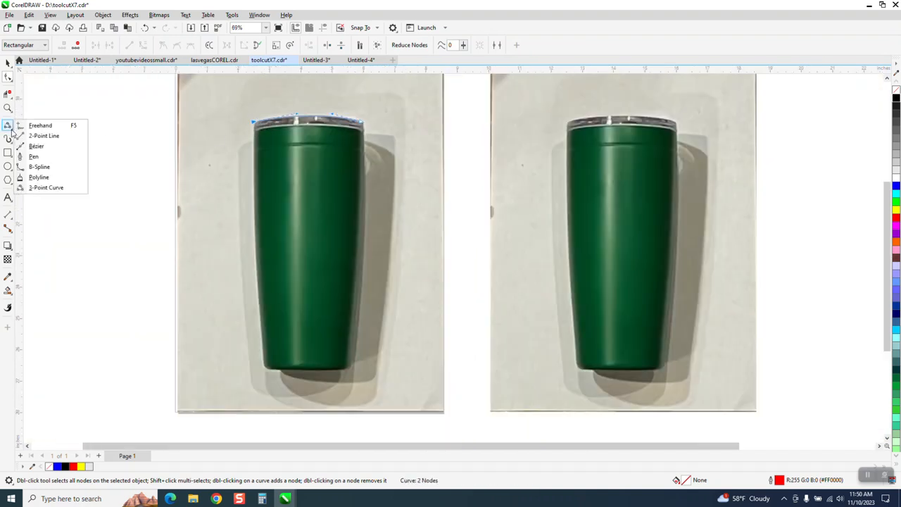
click(32, 136)
drag(254, 121, 264, 364)
Select the nodes of the left side line and convert the segment to a curve.
click(8, 107)
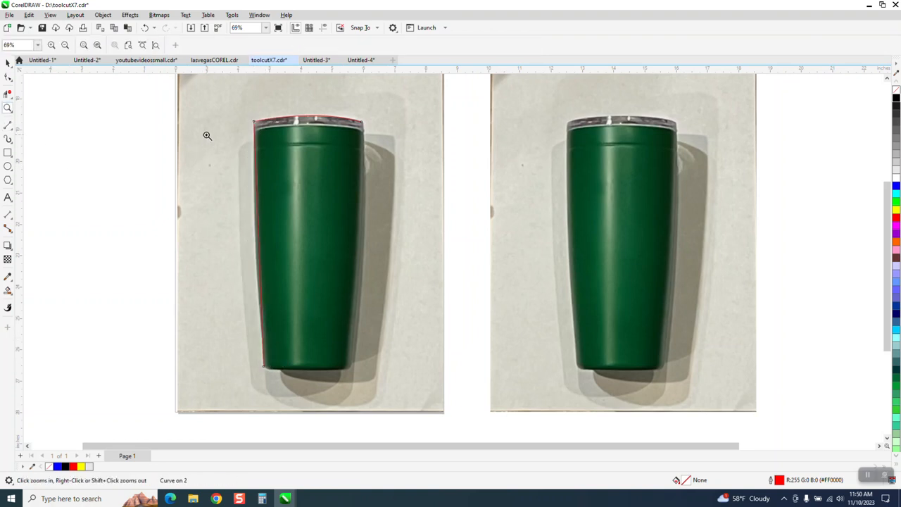
drag(213, 121, 362, 357)
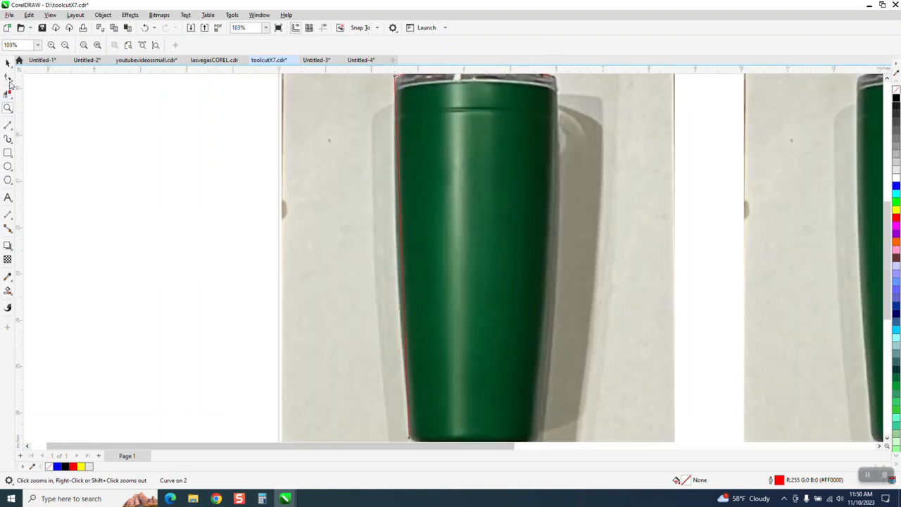
click(9, 77)
scroll(283, 152, down, 2)
drag(322, 96, 355, 320)
right_click(354, 320)
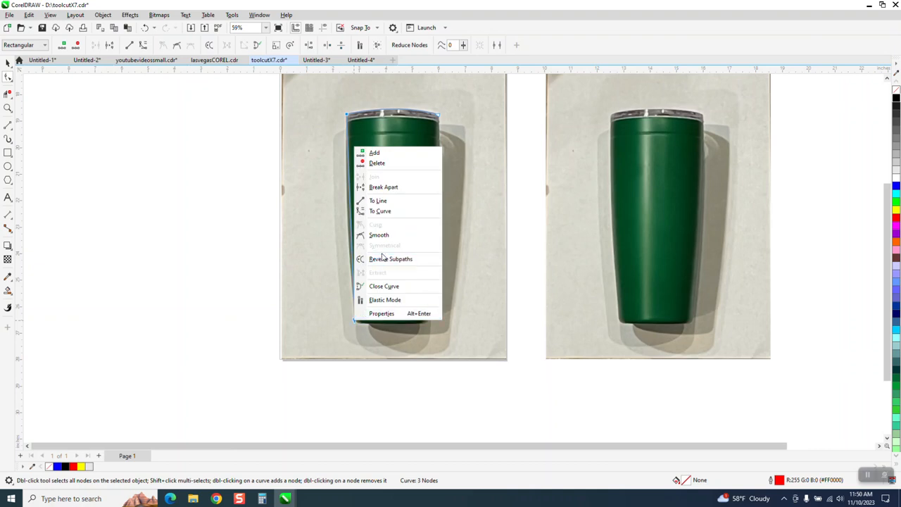
click(380, 211)
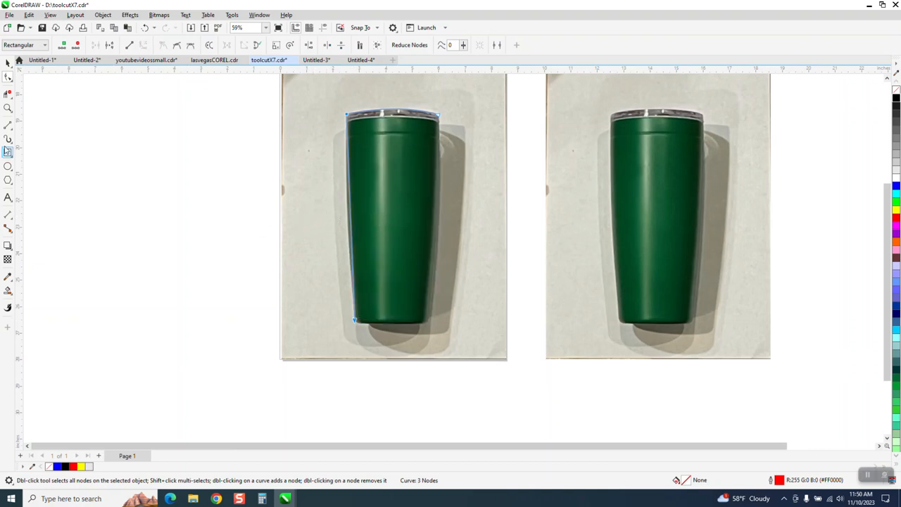
Bend the left side segment outward near its middle to follow the tumbler's edge.
click(8, 107)
click(425, 236)
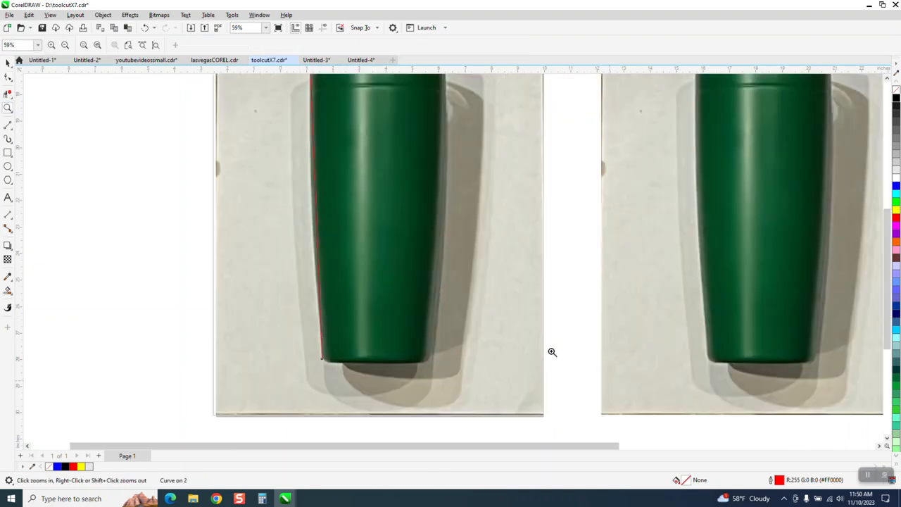
click(8, 77)
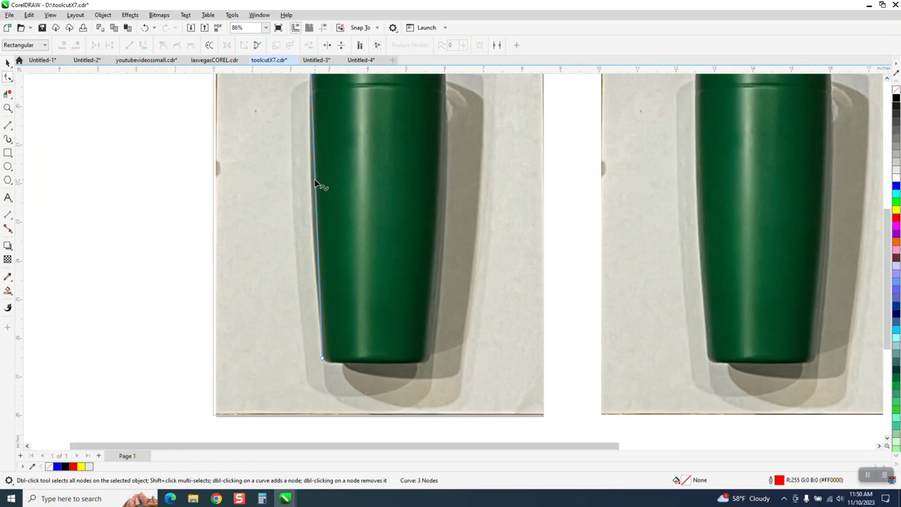
drag(316, 185, 307, 181)
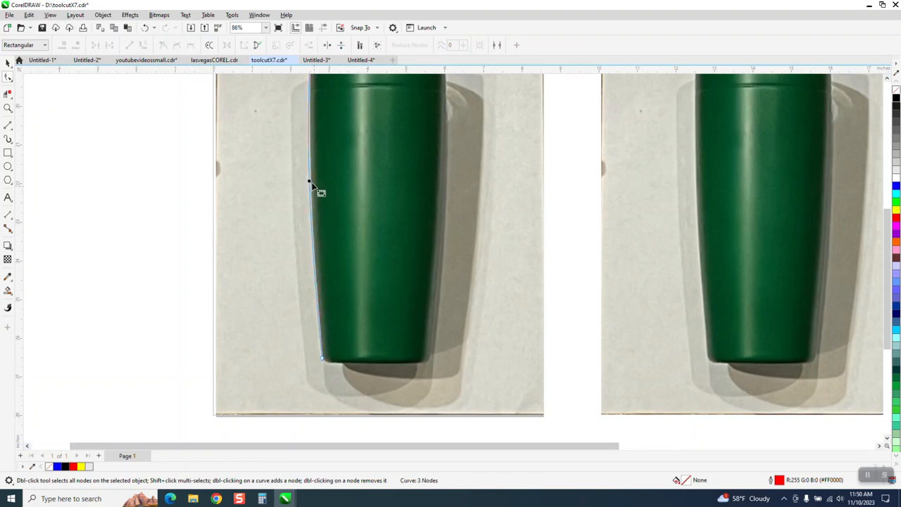
scroll(330, 224, down, 2)
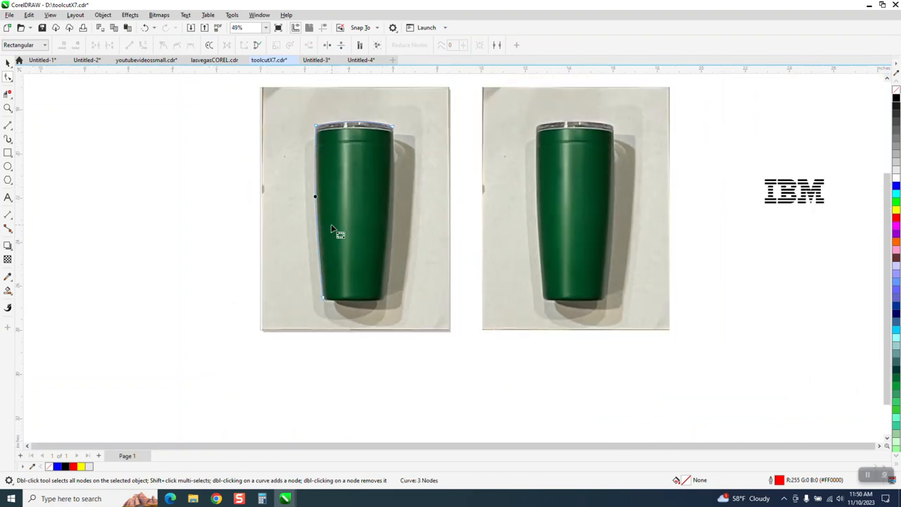
Mirror a copy of the outline horizontally for the right side and move its lower end node onto the base corner.
click(8, 63)
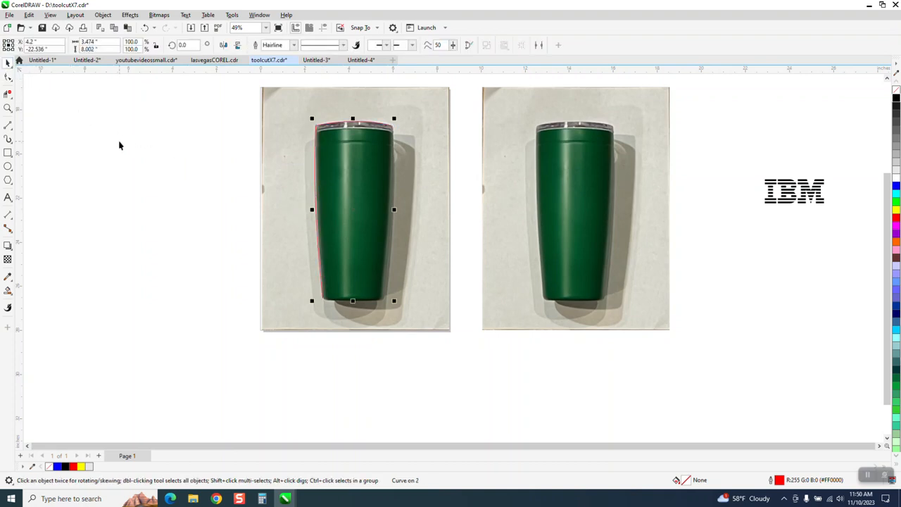
click(223, 46)
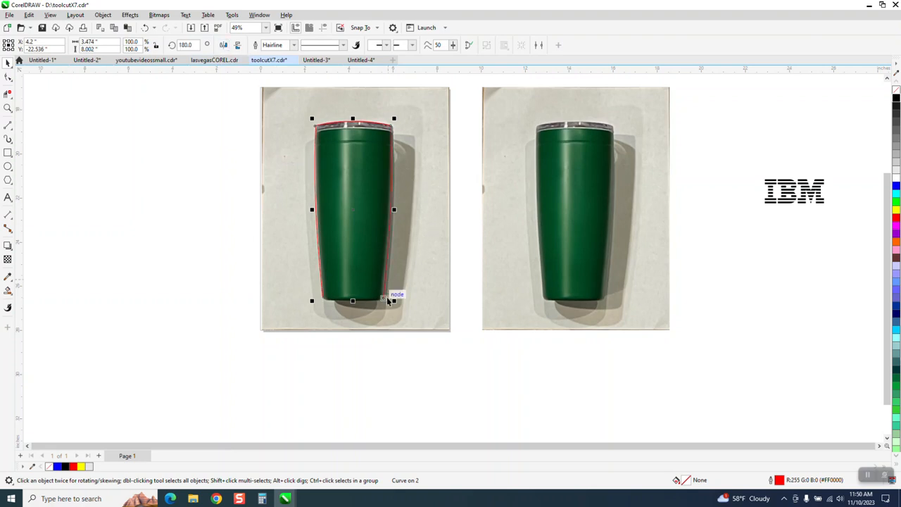
click(8, 108)
drag(318, 216, 466, 352)
click(7, 77)
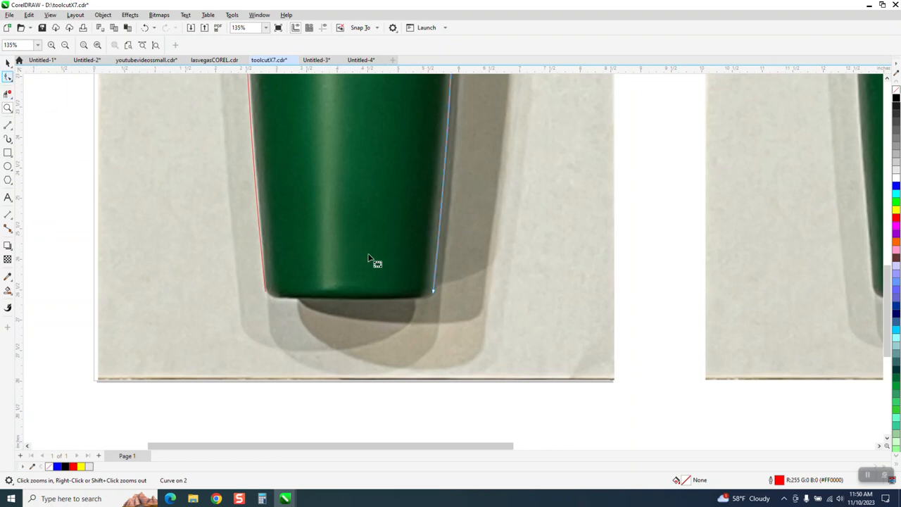
click(432, 291)
drag(432, 297, 429, 294)
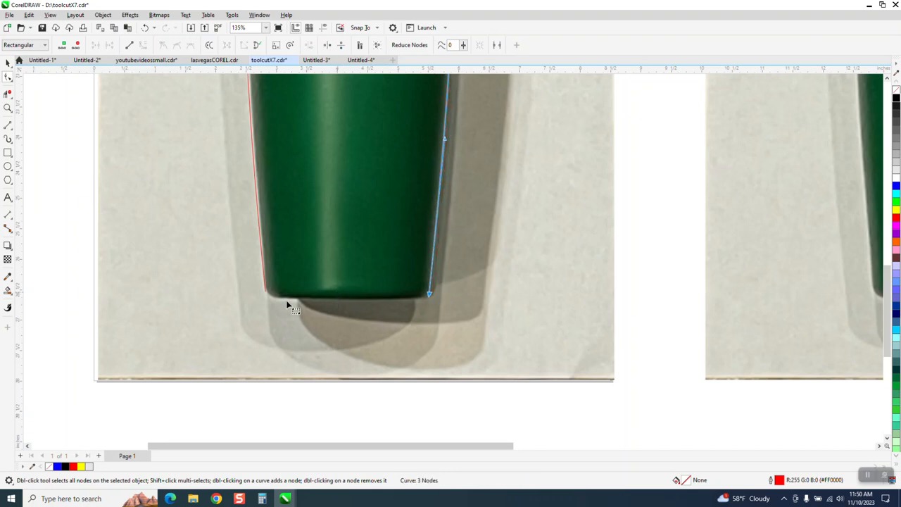
Draw a 3-point curve about 2.69 inches wide along the tumbler's base, joining the lower ends of both sides.
click(9, 126)
click(46, 188)
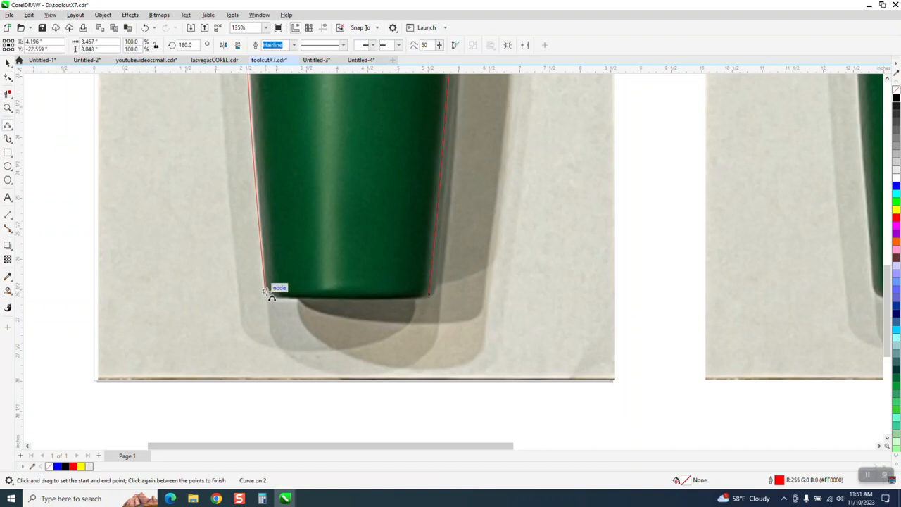
drag(277, 299, 430, 294)
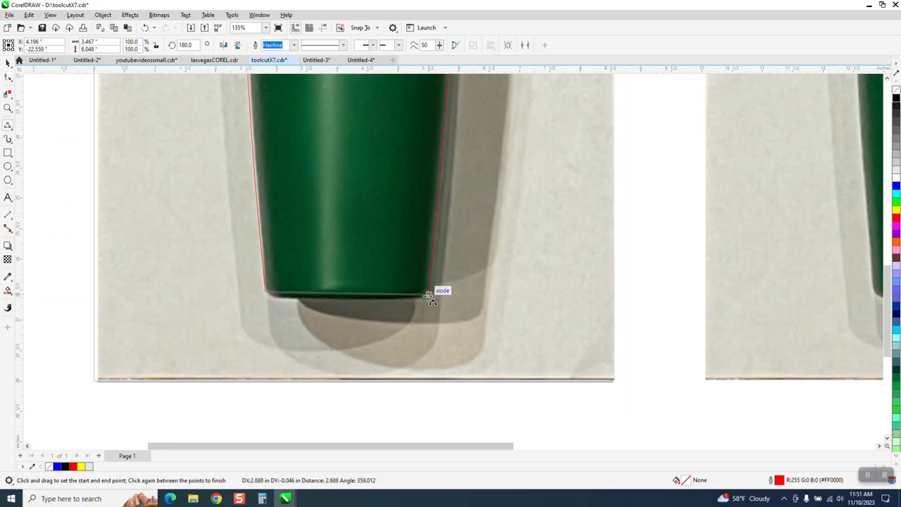
click(341, 303)
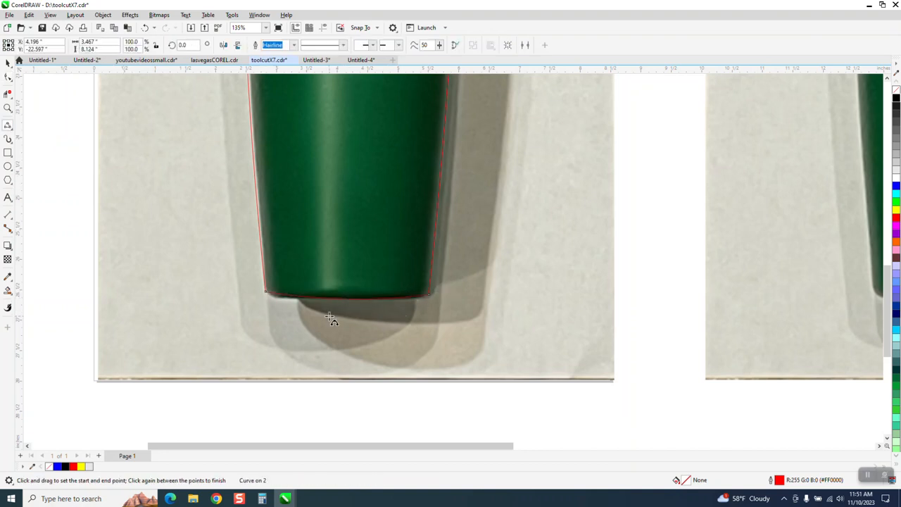
scroll(293, 341, down, 3)
scroll(293, 340, down, 1)
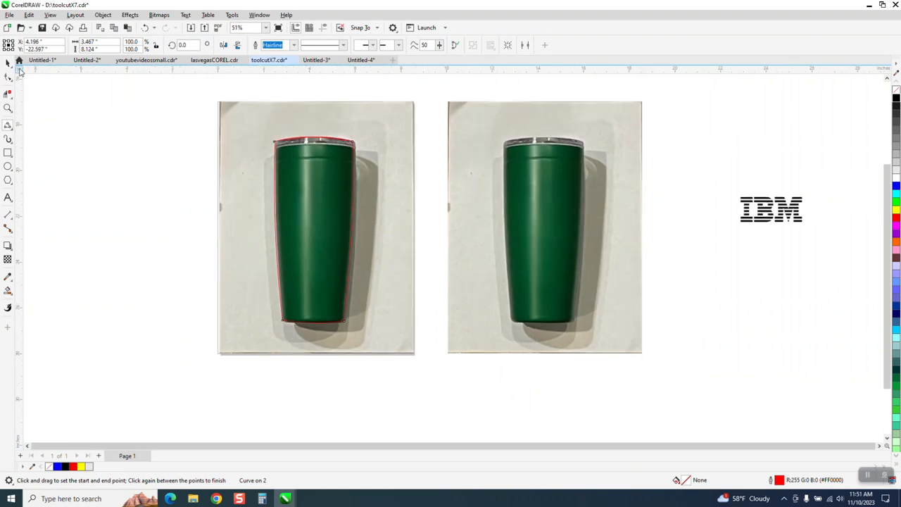
Move the original tumbler photo 10 inches left off the page, leaving the drawn outline in place.
key(space)
click(257, 155)
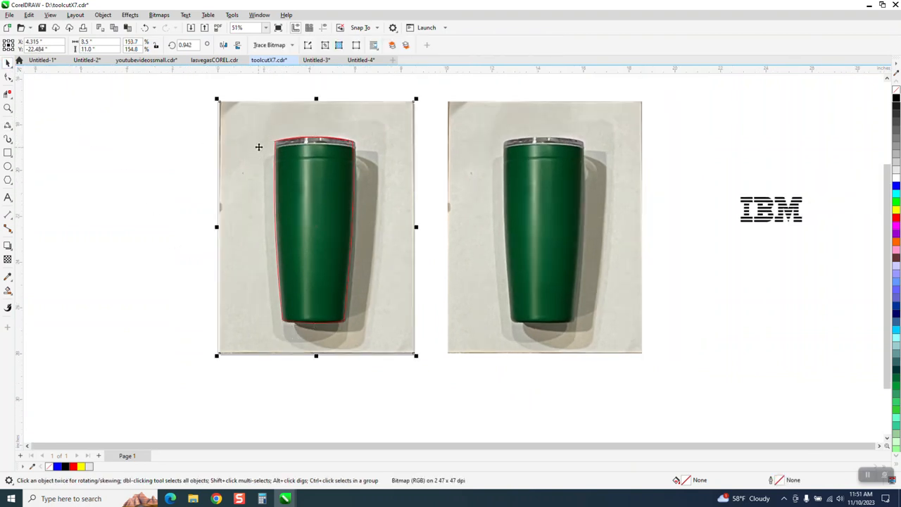
key(Left)
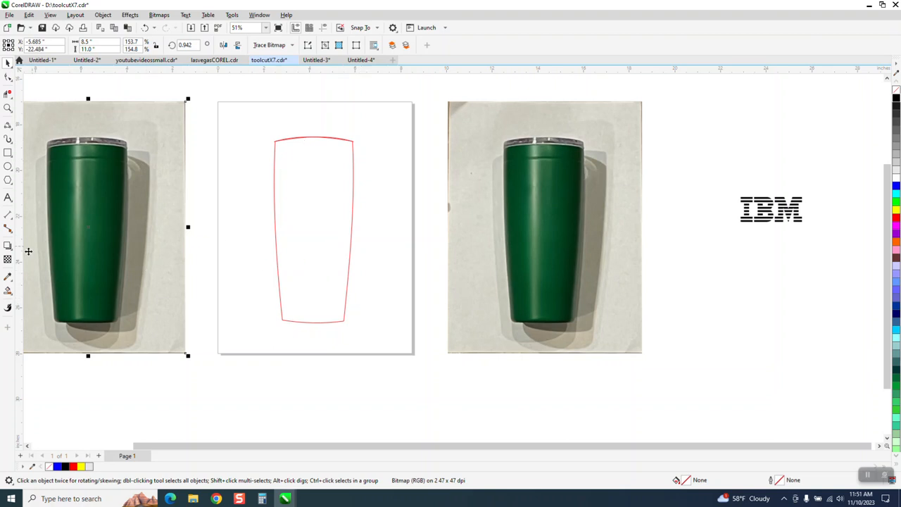
Smart-fill the drawn tumbler outline with blue and move the filled shape 10 inches right over the second photo.
click(7, 290)
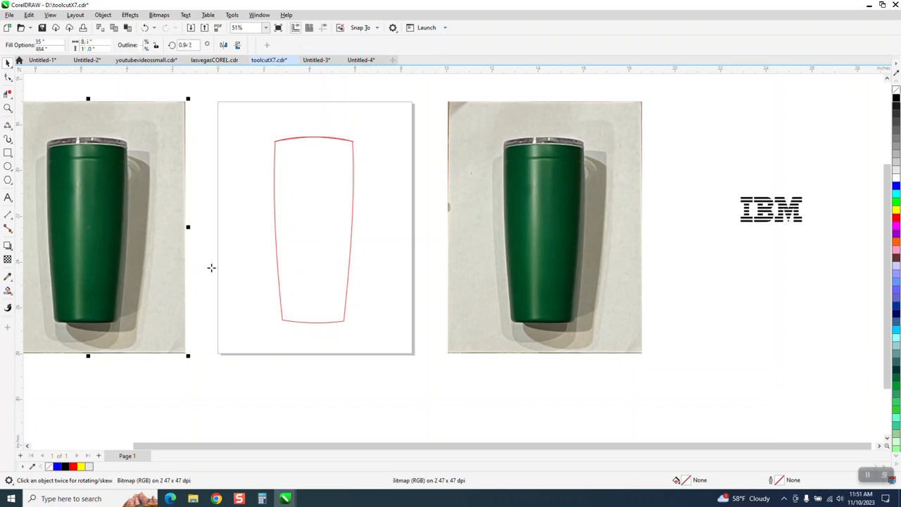
click(291, 257)
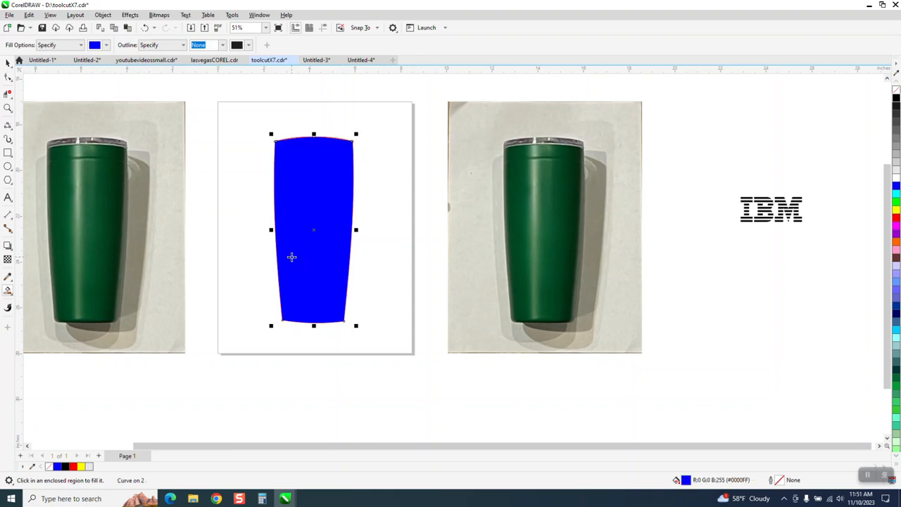
key(Right)
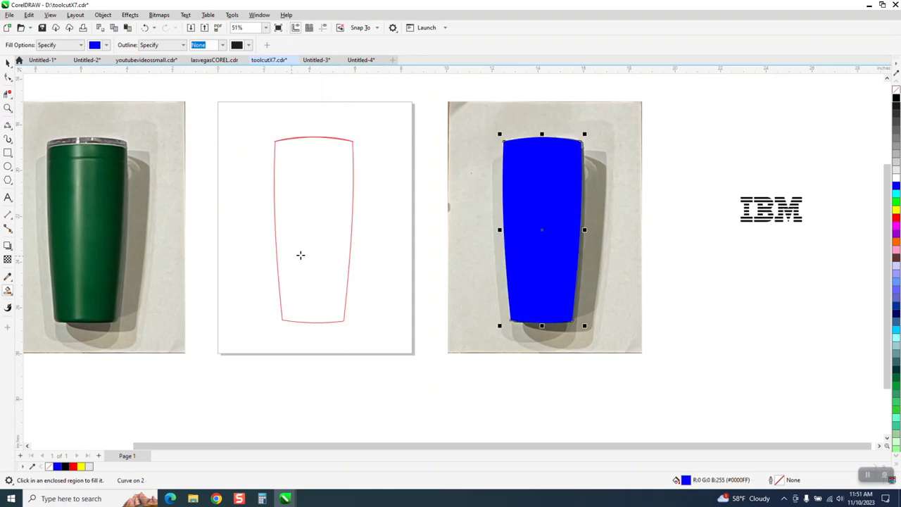
Intersect the blue shape with the photo beneath it and move the cropped tumbler 10 inches right onto the IBM logo.
click(8, 62)
drag(432, 92, 688, 383)
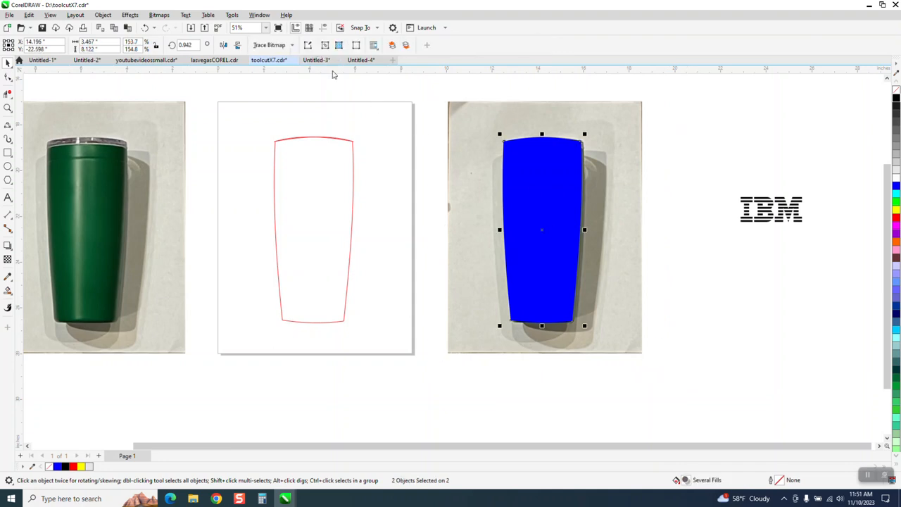
scroll(368, 161, down, 1)
key(shift+Right)
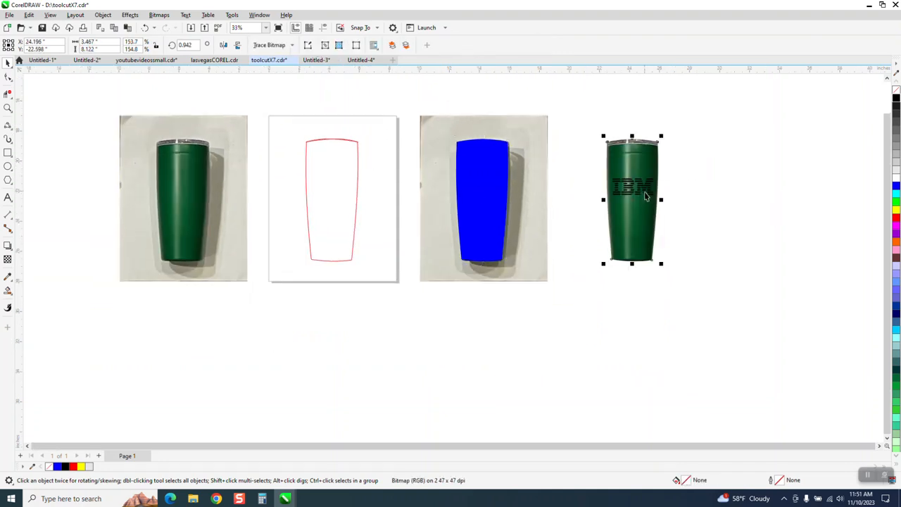
Delete the drawn outline, the blue shape and both full tumbler photos, keeping only the cropped tumbler and logo.
click(7, 107)
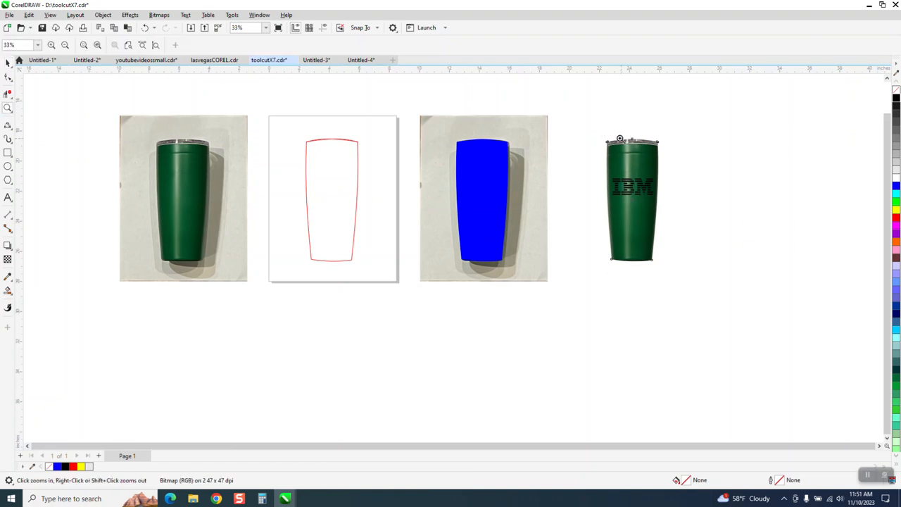
click(749, 310)
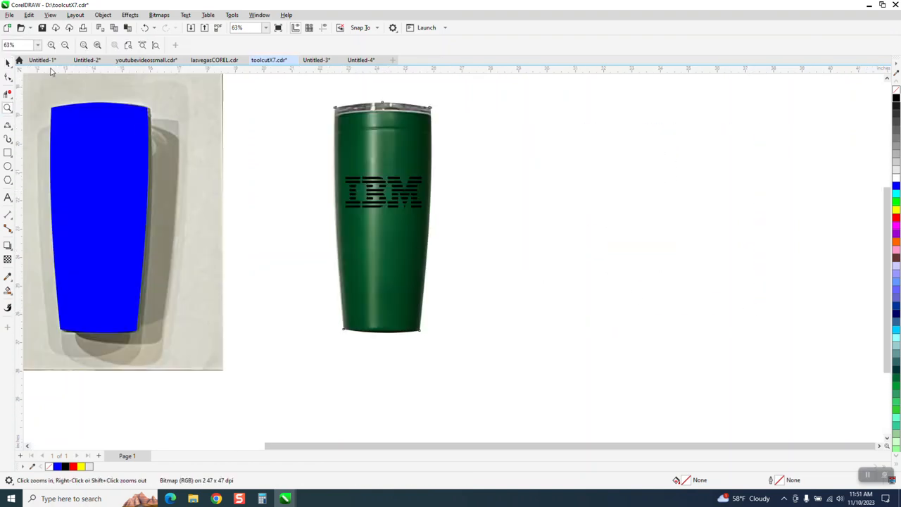
click(7, 63)
scroll(464, 227, down, 3)
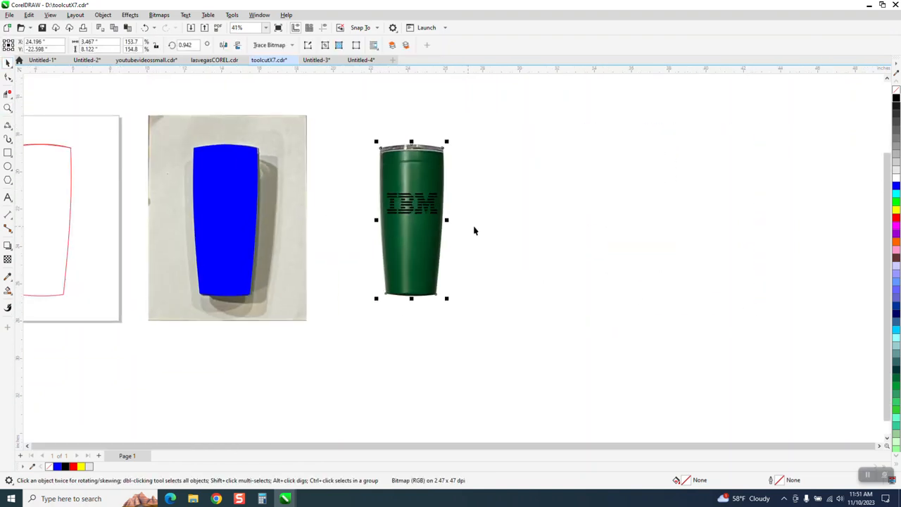
drag(114, 163, 405, 276)
key(Delete)
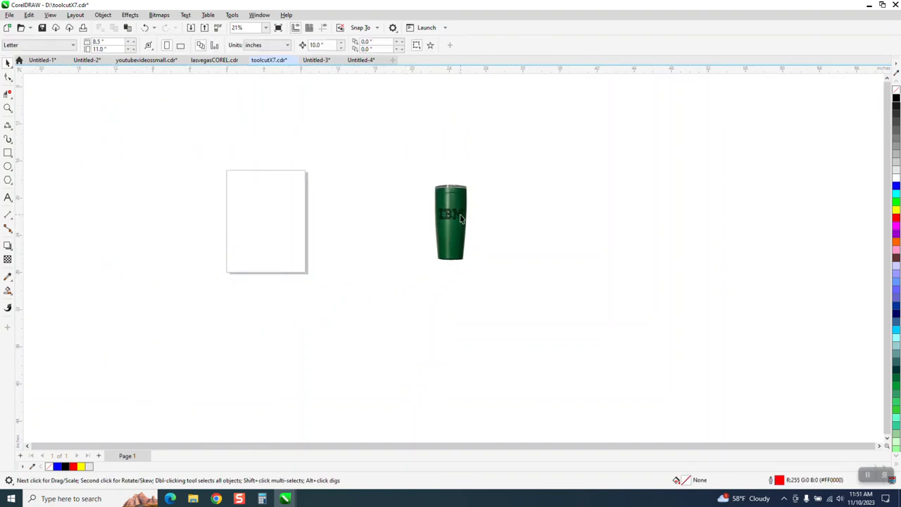
Group the cropped tumbler with the IBM logo and center the group on the page.
drag(425, 172, 535, 283)
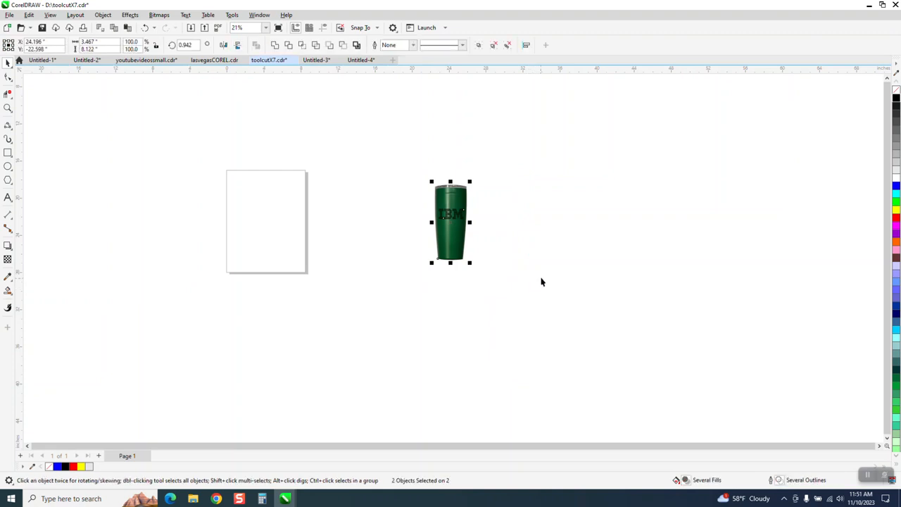
key(ctrl+g)
key(p)
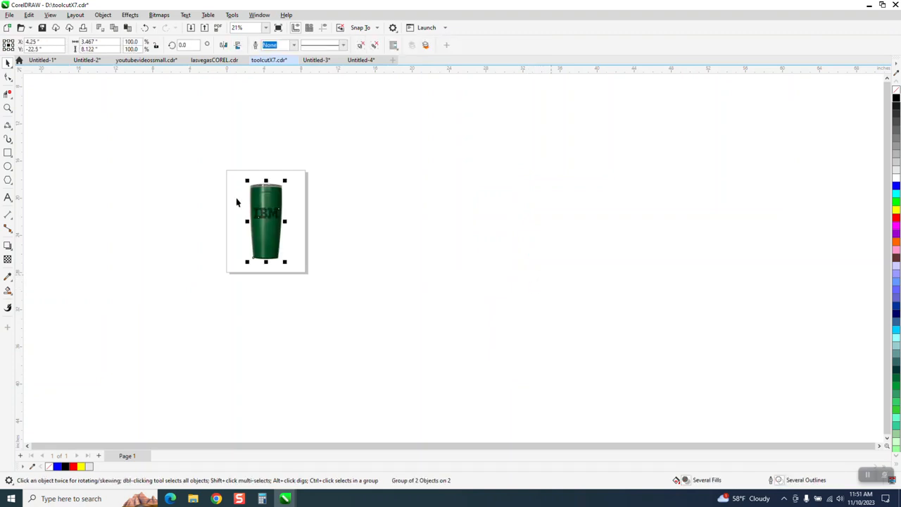
Examine the cropped tumbler's edges and the IBM logo's placement on it up close, leaving the group deselected.
click(8, 107)
drag(186, 159, 418, 324)
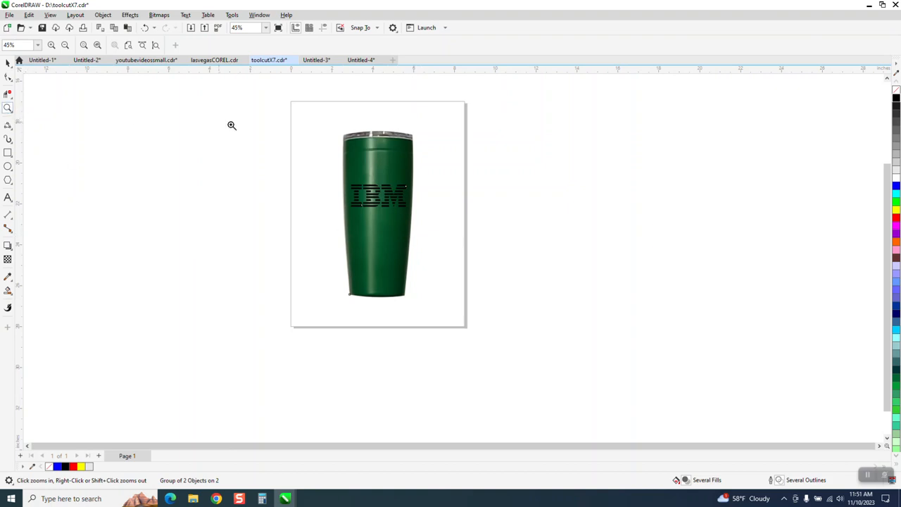
drag(298, 120, 497, 313)
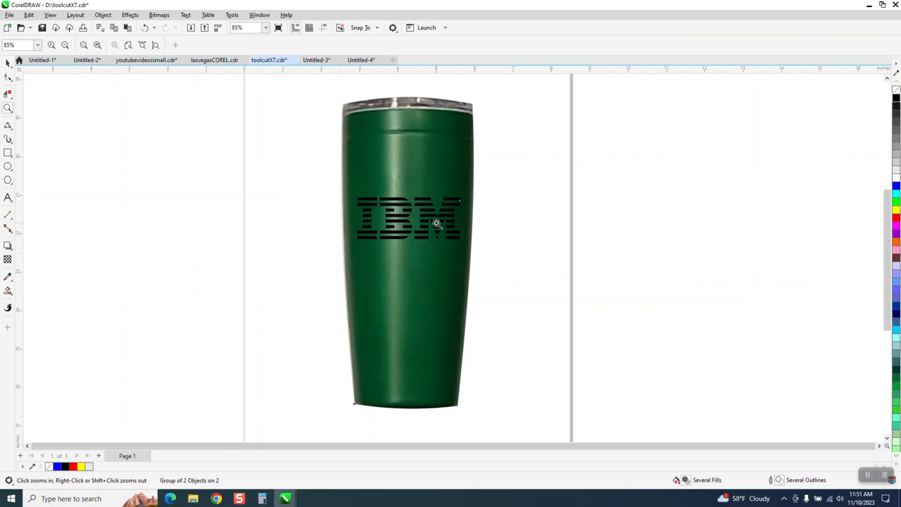
click(7, 63)
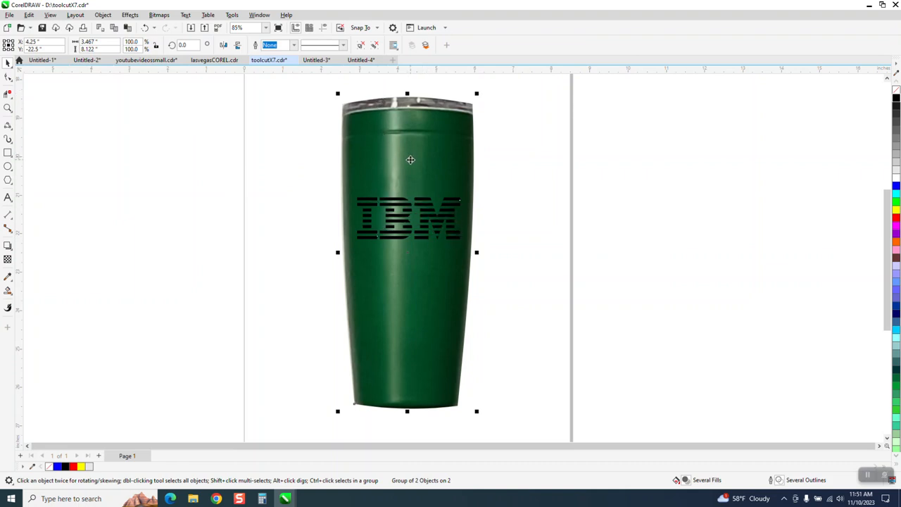
scroll(409, 179, down, 2)
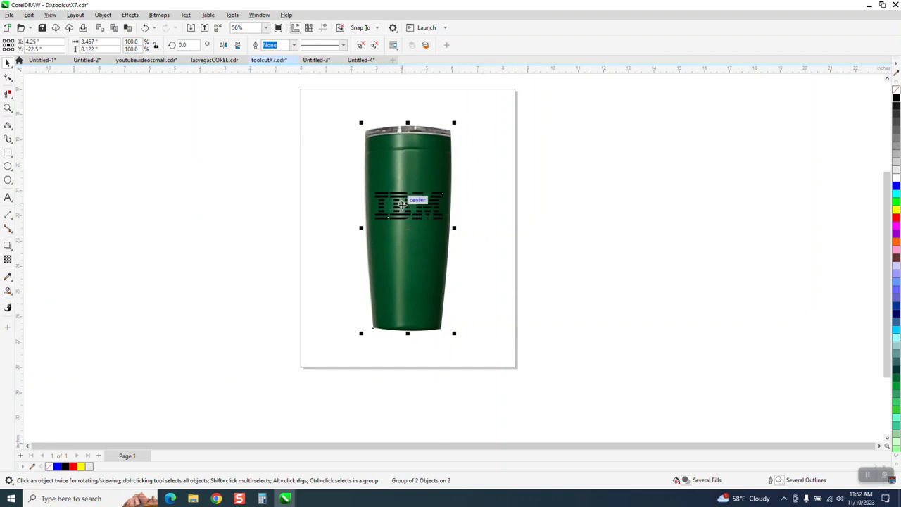
click(224, 227)
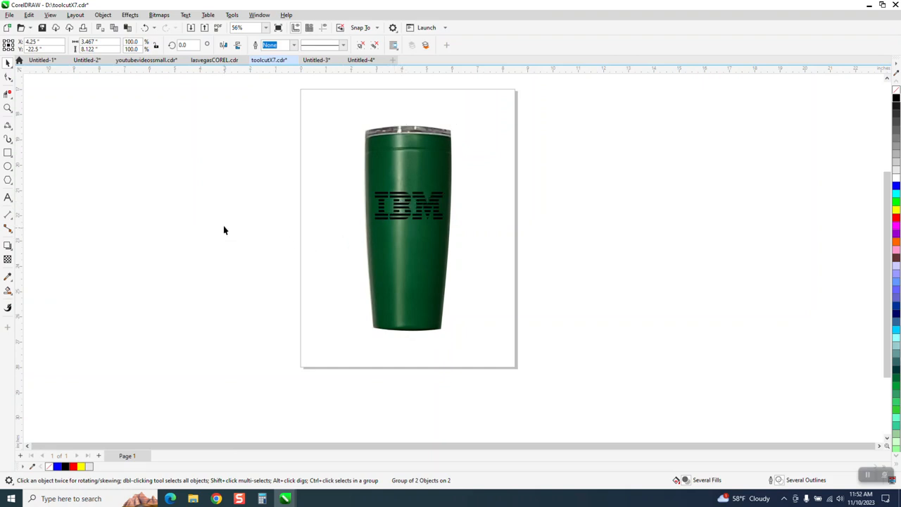